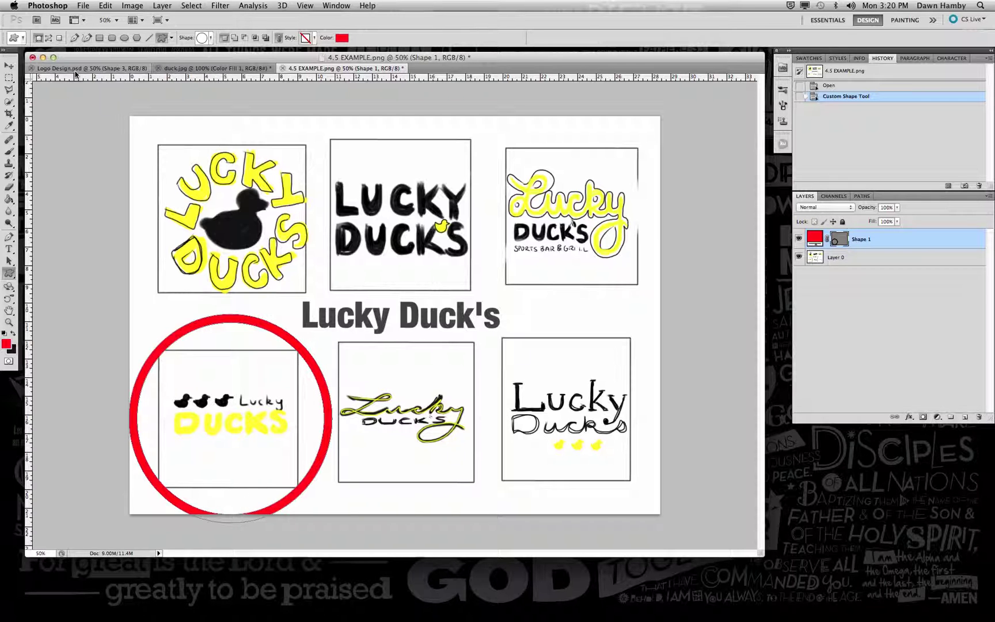
- Create a 6 by 6 inch, 200 pixels/inch RGB document with a white background, named "Last First Logo Design"
{"action": "left_click", "coordinate": [83, 6]}
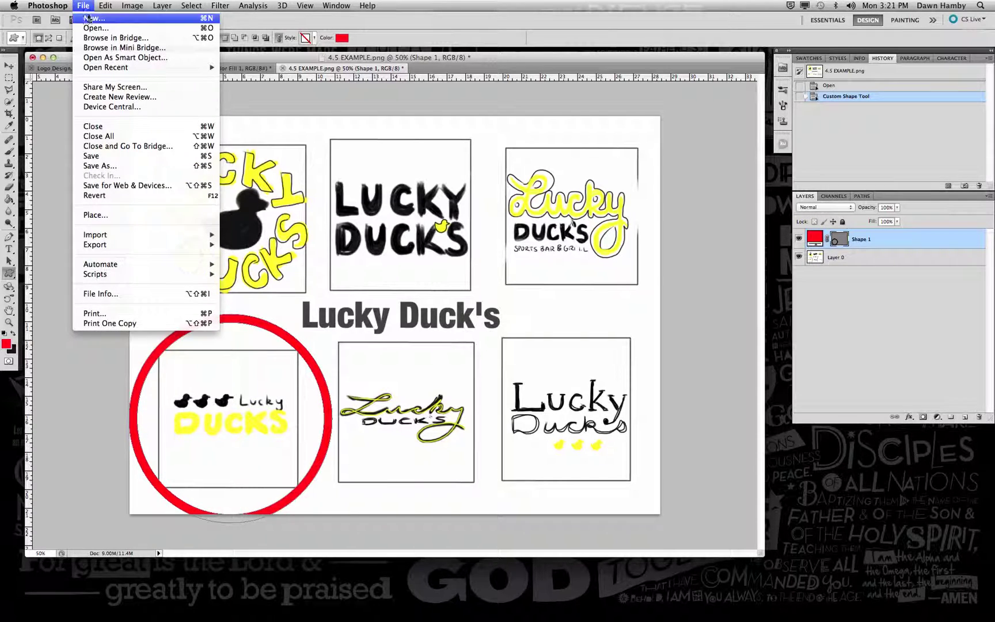
{"action": "left_click", "coordinate": [89, 19]}
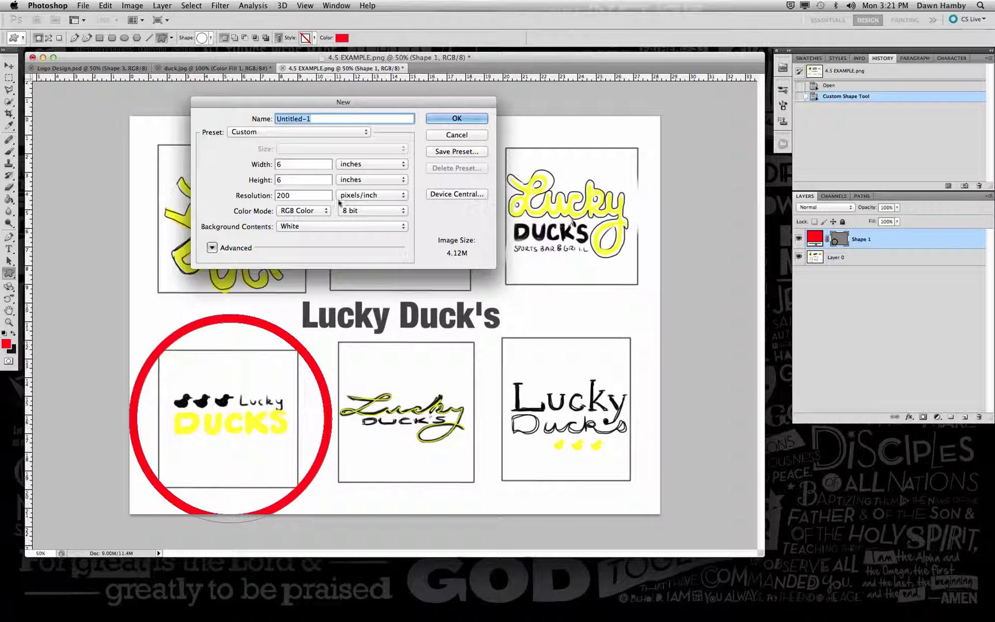
{"action": "type", "text": "Last First "}
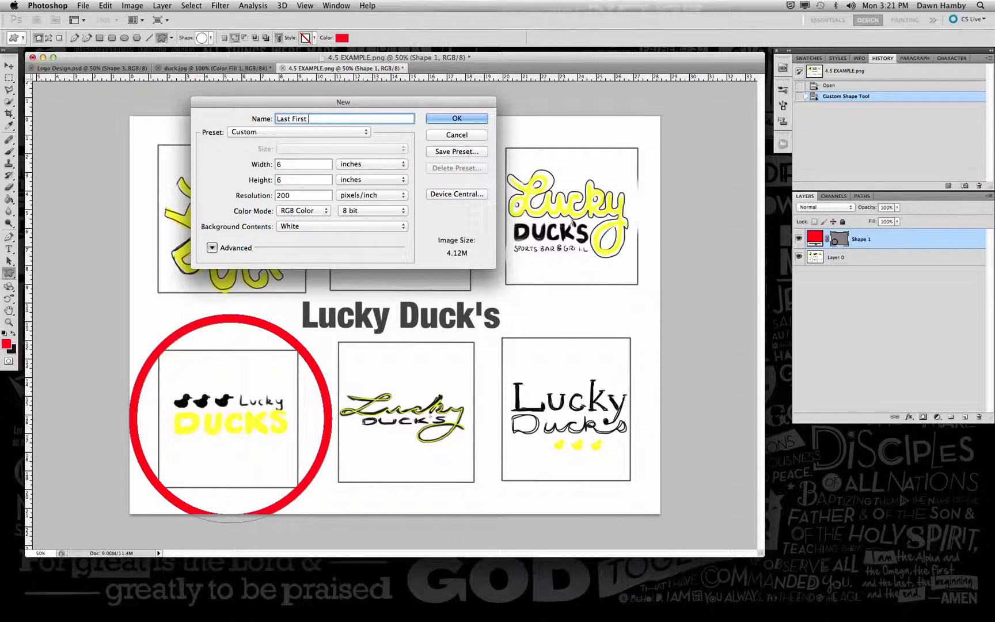
{"action": "type", "text": "Logo Desgin"}
{"action": "left_click", "coordinate": [343, 119]}
{"action": "key", "text": "BackSpace"}
{"action": "key", "text": "BackSpace"}
{"action": "key", "text": "BackSpace"}
{"action": "type", "text": "iggn"}
{"action": "left_click", "coordinate": [347, 118]}
{"action": "key", "text": "BackSpace"}
{"action": "left_click", "coordinate": [447, 119]}
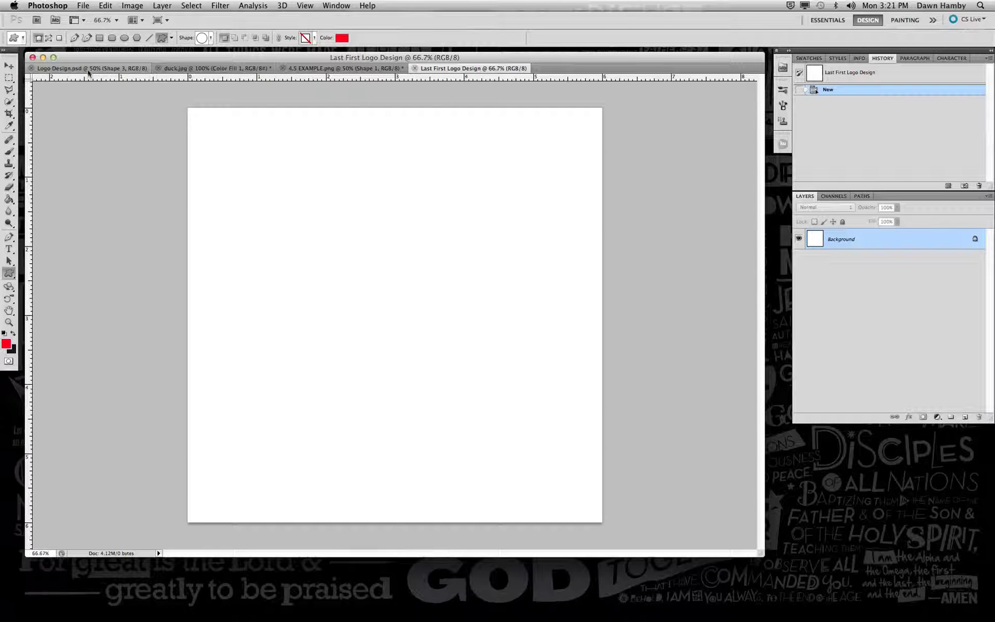
- Detach 4.5 EXAMPLE.png into a small floating window beside the blank canvas, showing only the red-circled sketch for reference
{"action": "left_click_drag", "start_coordinate": [339, 68], "coordinate": [268, 237]}
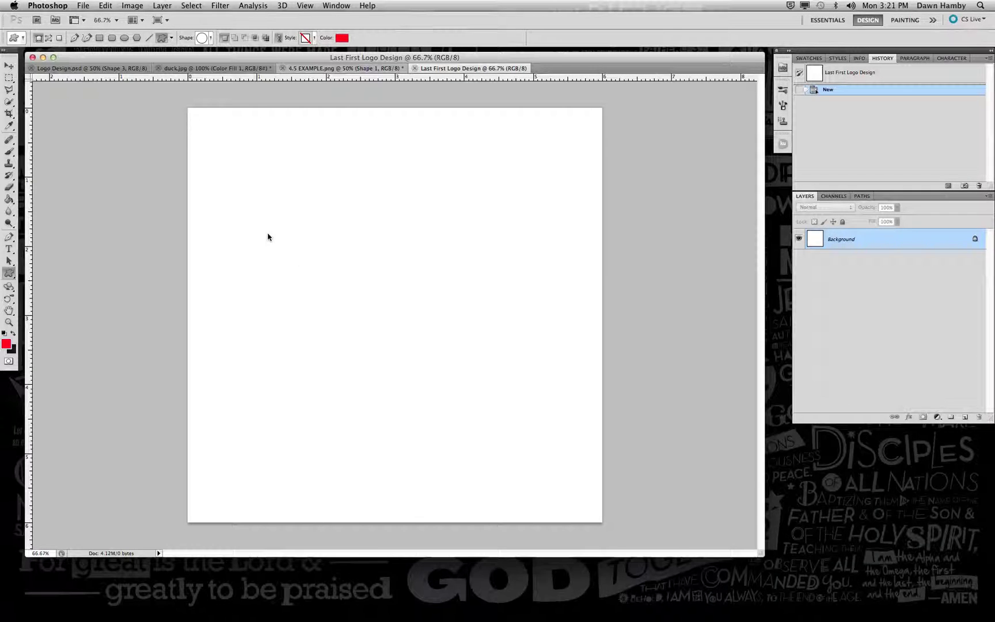
{"action": "left_click_drag", "start_coordinate": [458, 130], "coordinate": [283, 104]}
{"action": "left_click_drag", "start_coordinate": [811, 590], "coordinate": [297, 312]}
{"action": "scroll", "coordinate": [294, 239], "scroll_direction": "down", "scroll_amount": 3}
{"action": "scroll", "coordinate": [293, 239], "scroll_direction": "down", "scroll_amount": 10}
{"action": "left_click_drag", "start_coordinate": [195, 105], "coordinate": [887, 404]}
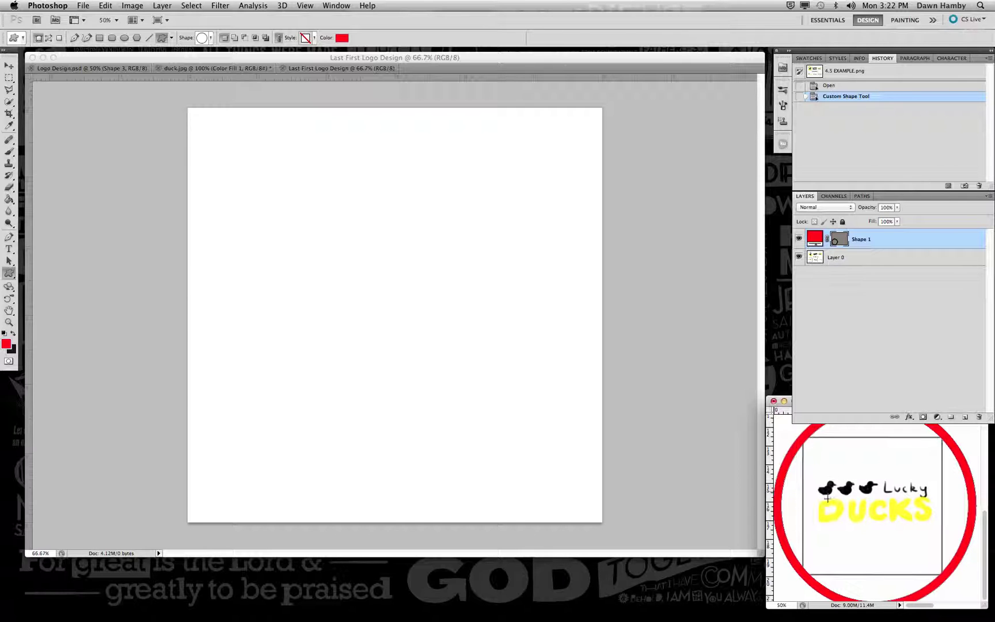
- Add a text layer reading "Lucky" slightly above the middle of the new document's canvas
{"action": "left_click", "coordinate": [10, 251]}
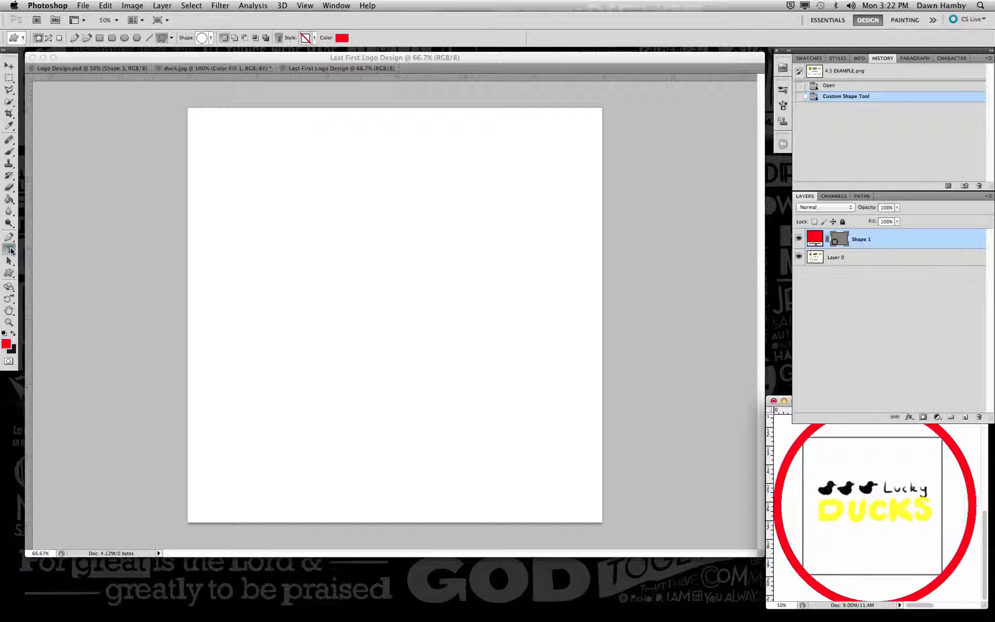
{"action": "left_click", "coordinate": [371, 298]}
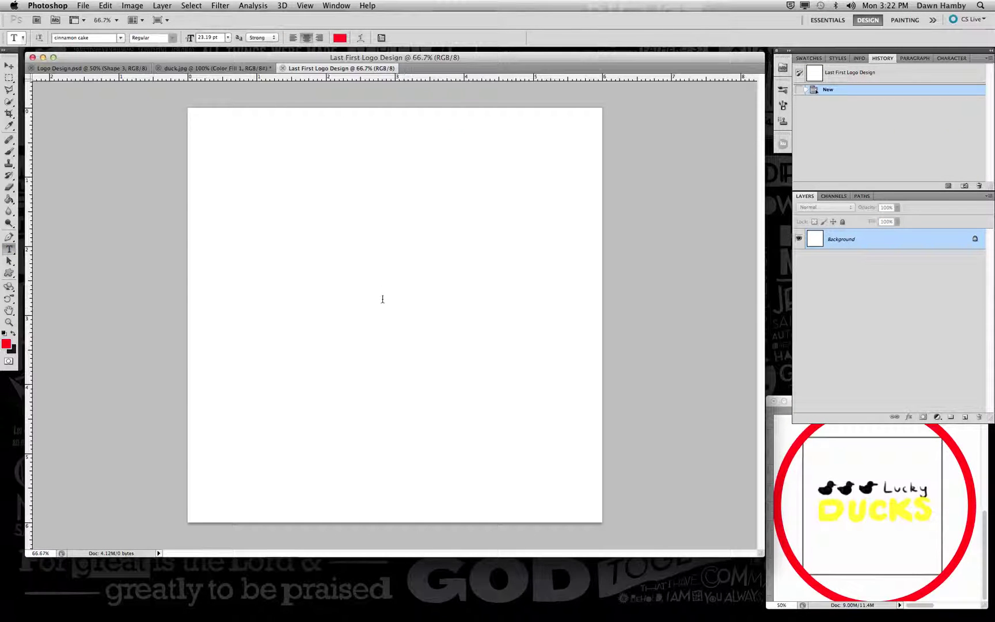
{"action": "left_click", "coordinate": [377, 291]}
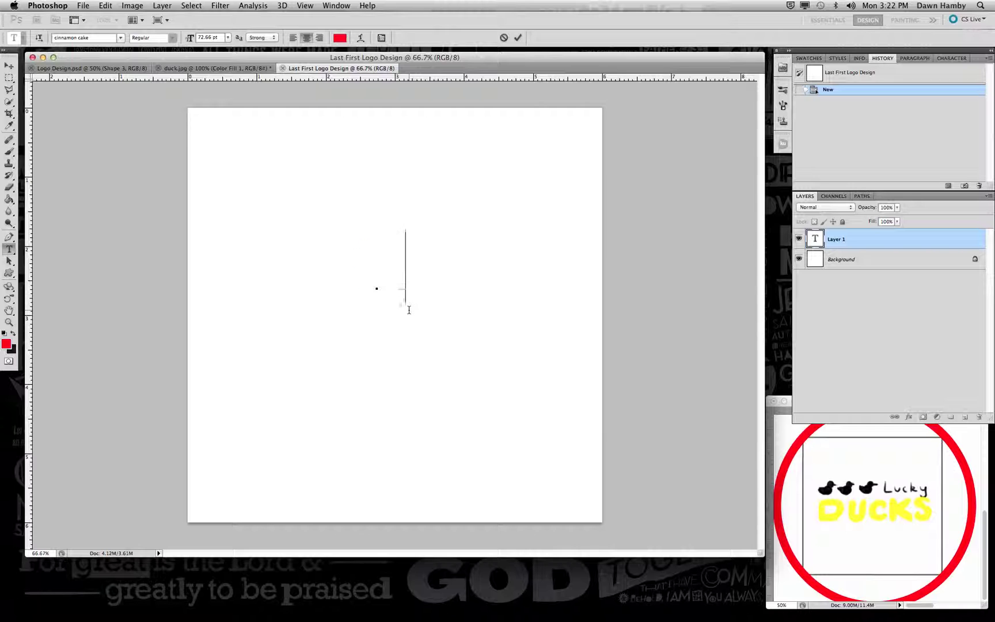
{"action": "type", "text": "LUckty"}
{"action": "key", "text": "Left"}
{"action": "key", "text": "BackSpace"}
{"action": "key", "text": "Delete"}
{"action": "type", "text": "y"}
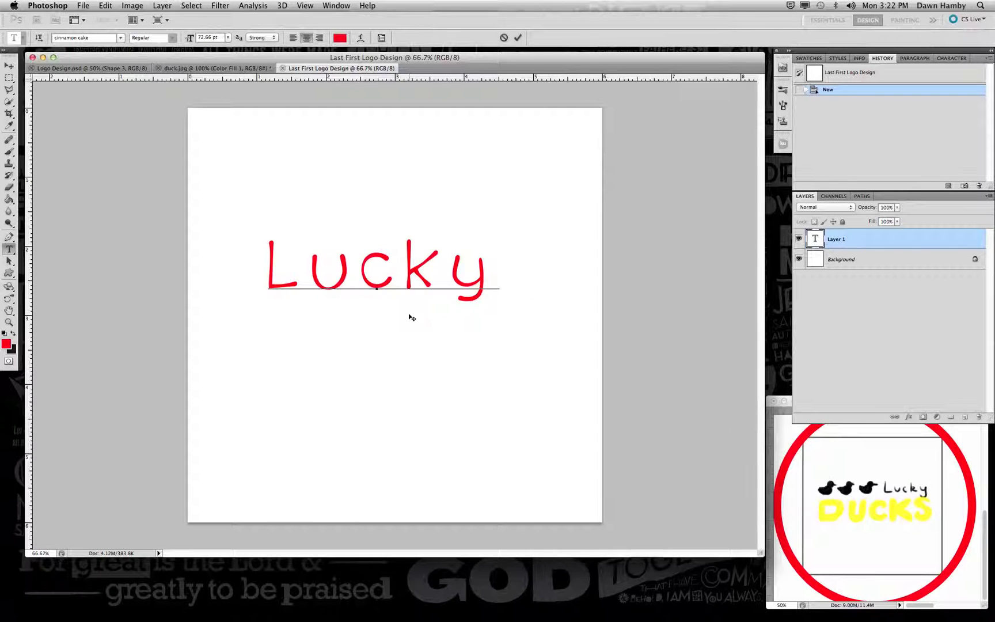
{"action": "left_click", "coordinate": [868, 283]}
- Add a separate text layer reading "Ducks" below the word Lucky
{"action": "left_click", "coordinate": [360, 378]}
{"action": "type", "text": "Ducks"}
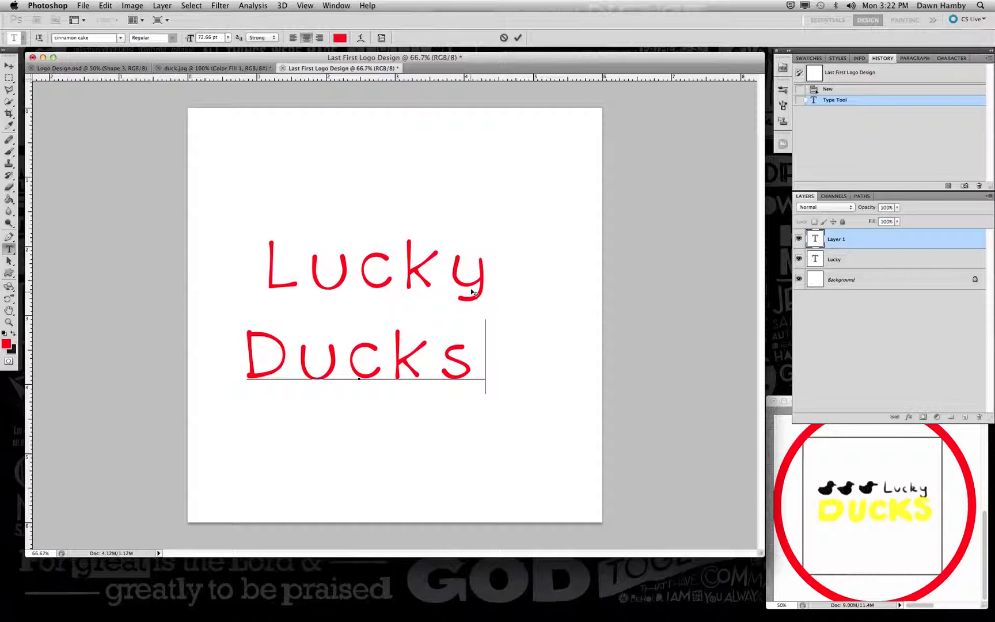
{"action": "left_click", "coordinate": [808, 345]}
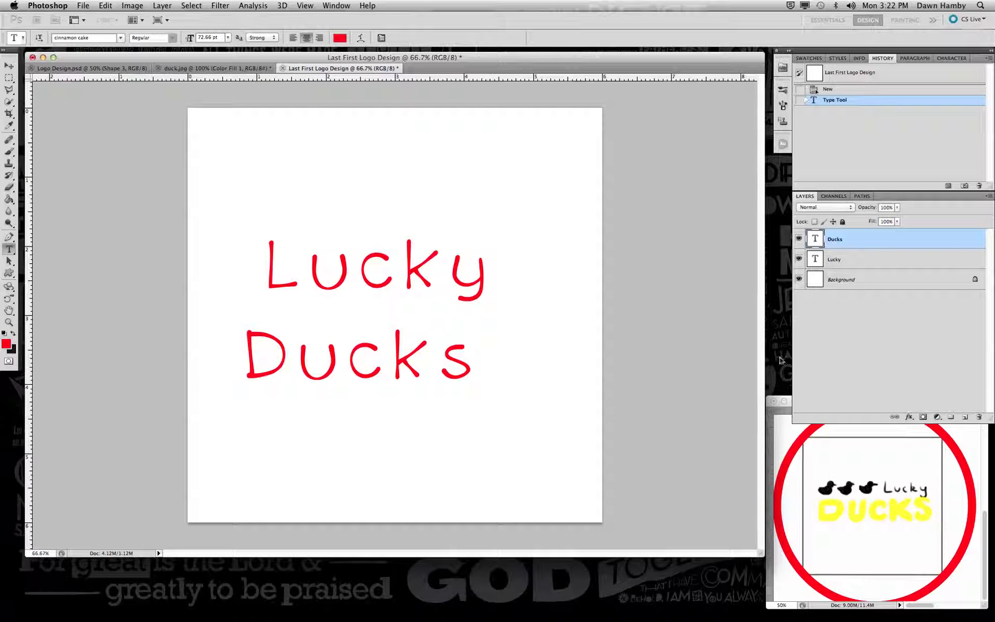
- Select the whole word Ducks and change its text colour to black (000000)
{"action": "left_click", "coordinate": [837, 240]}
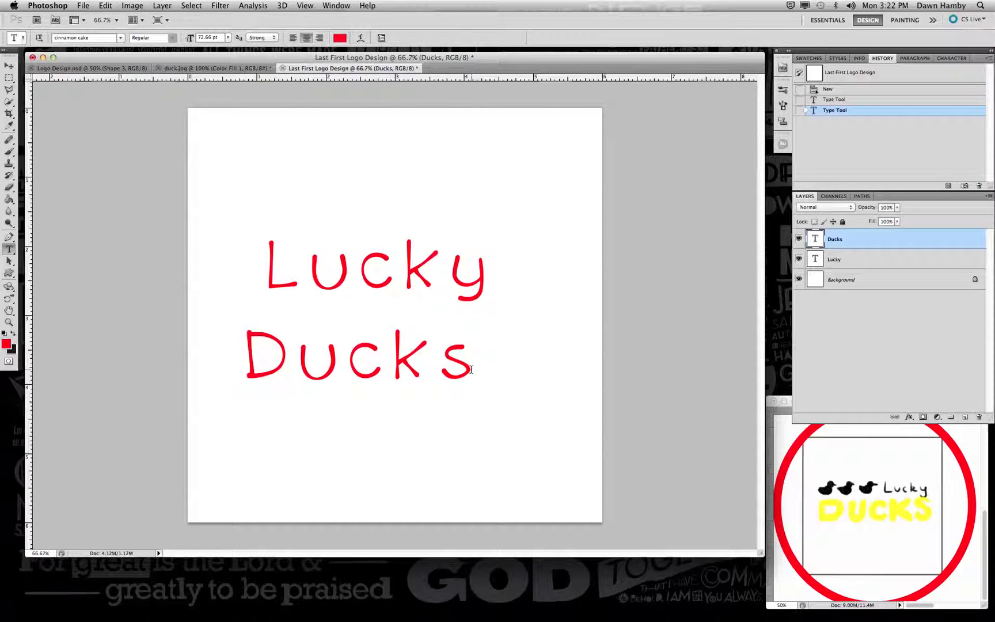
{"action": "left_click", "coordinate": [448, 360]}
{"action": "left_click_drag", "start_coordinate": [473, 363], "coordinate": [244, 362]}
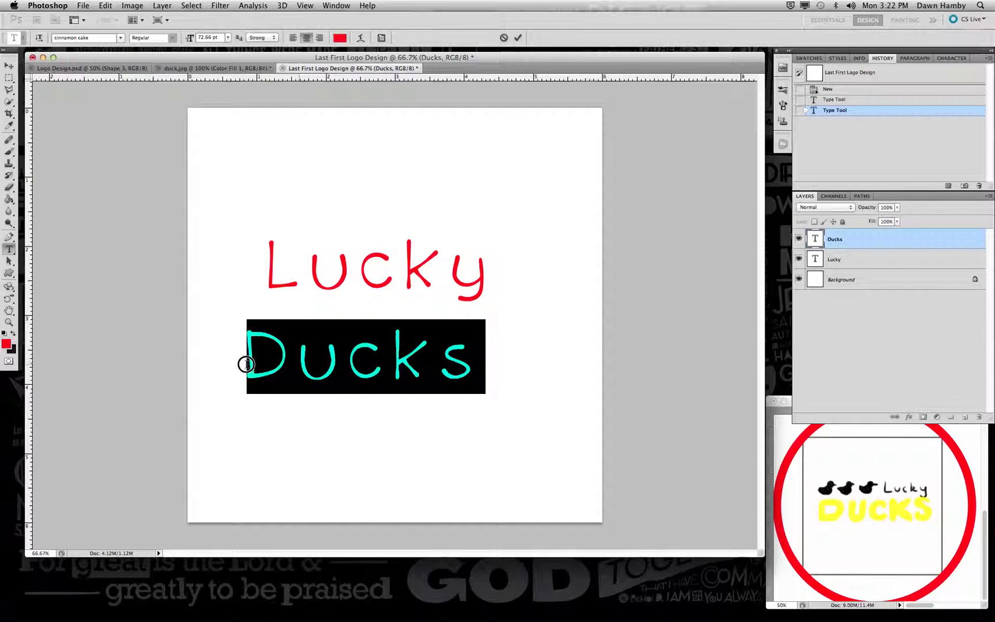
{"action": "left_click", "coordinate": [339, 38]}
{"action": "left_click_drag", "start_coordinate": [149, 264], "coordinate": [7, 184]}
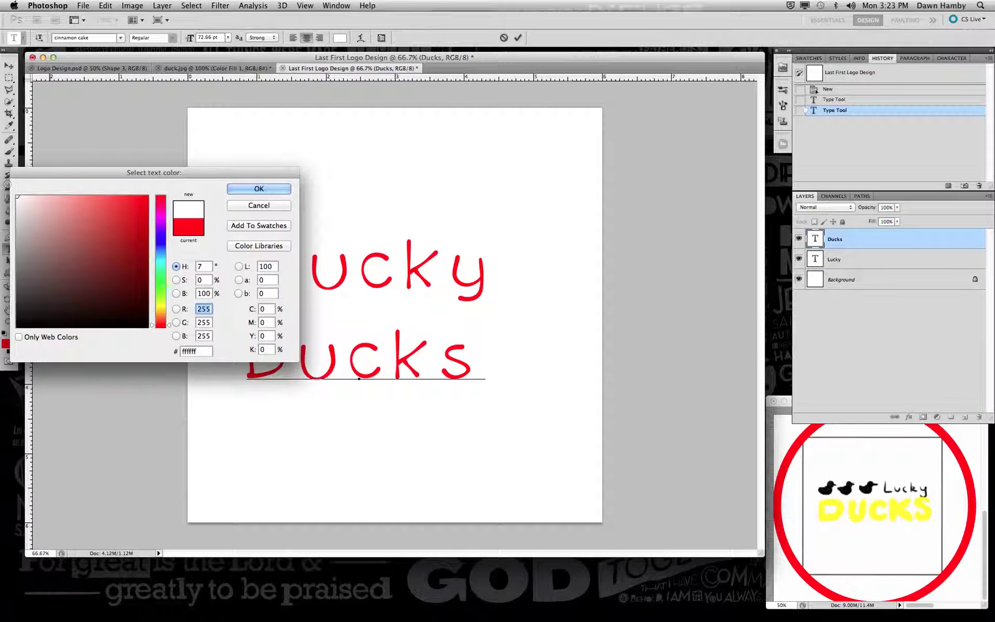
{"action": "key", "text": "Return"}
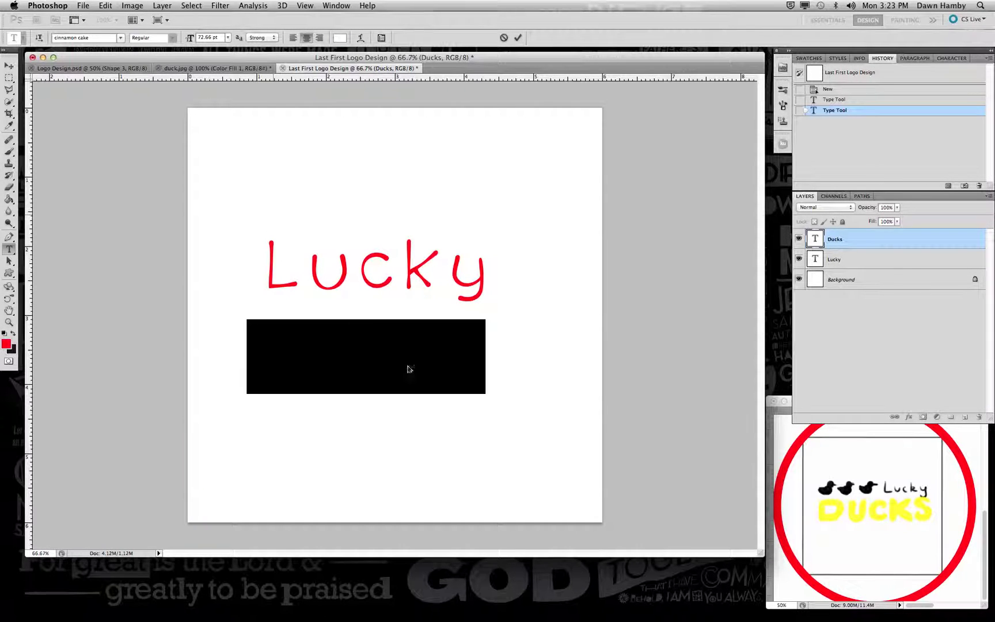
{"action": "left_click", "coordinate": [340, 38]}
{"action": "left_click_drag", "start_coordinate": [63, 294], "coordinate": [21, 327]}
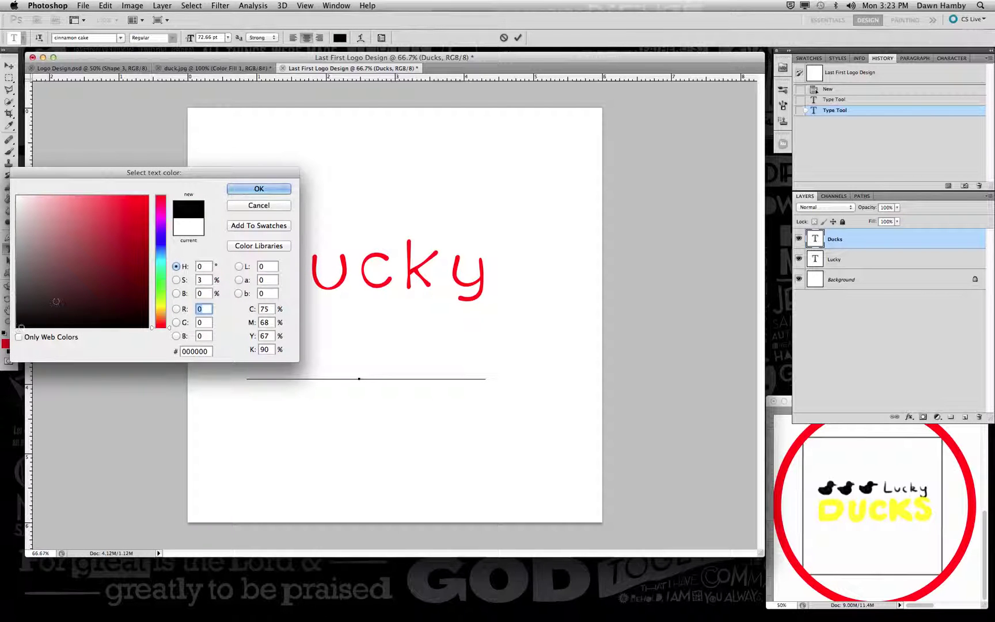
{"action": "left_click", "coordinate": [259, 190]}
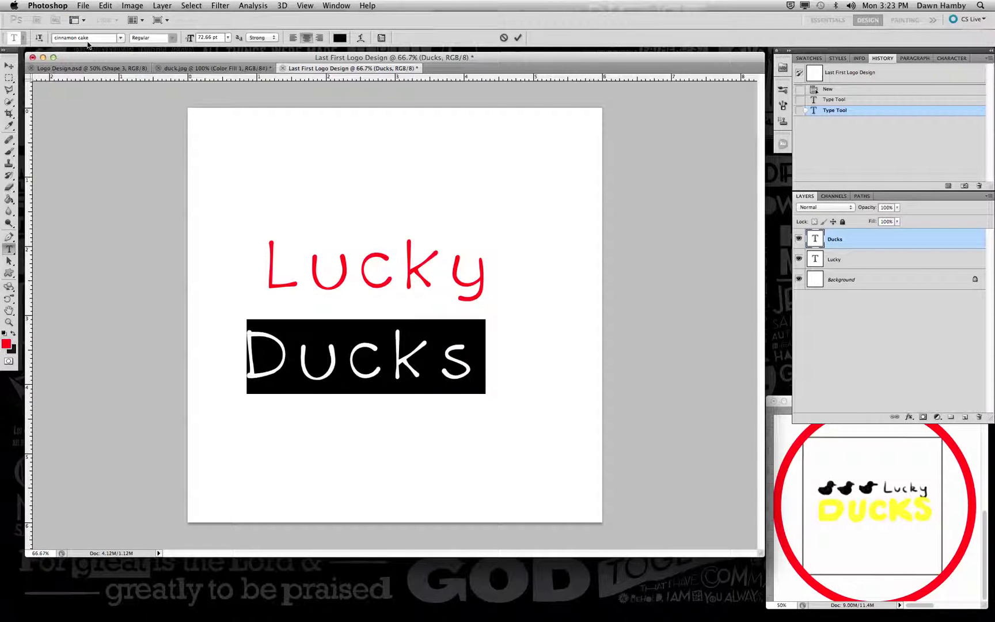
- Set the font of the word Ducks to A Love of Thunder, near the start of the font list
{"action": "left_click", "coordinate": [110, 38]}
{"action": "left_click", "coordinate": [121, 42]}
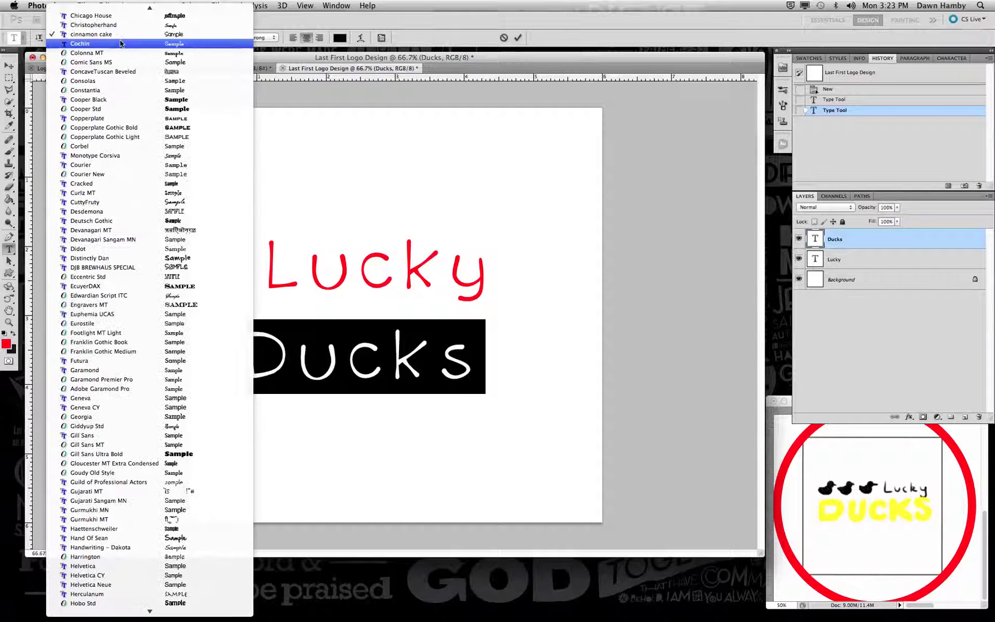
{"action": "scroll", "coordinate": [120, 40], "scroll_direction": "up", "scroll_amount": 5}
{"action": "scroll", "coordinate": [117, 11], "scroll_direction": "up", "scroll_amount": 15}
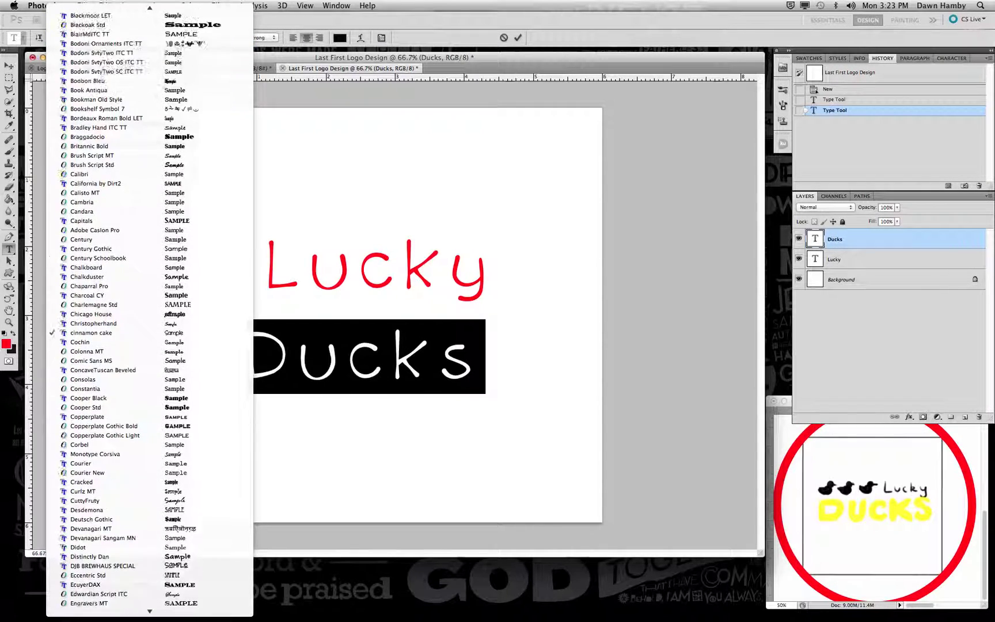
{"action": "left_click", "coordinate": [117, 10]}
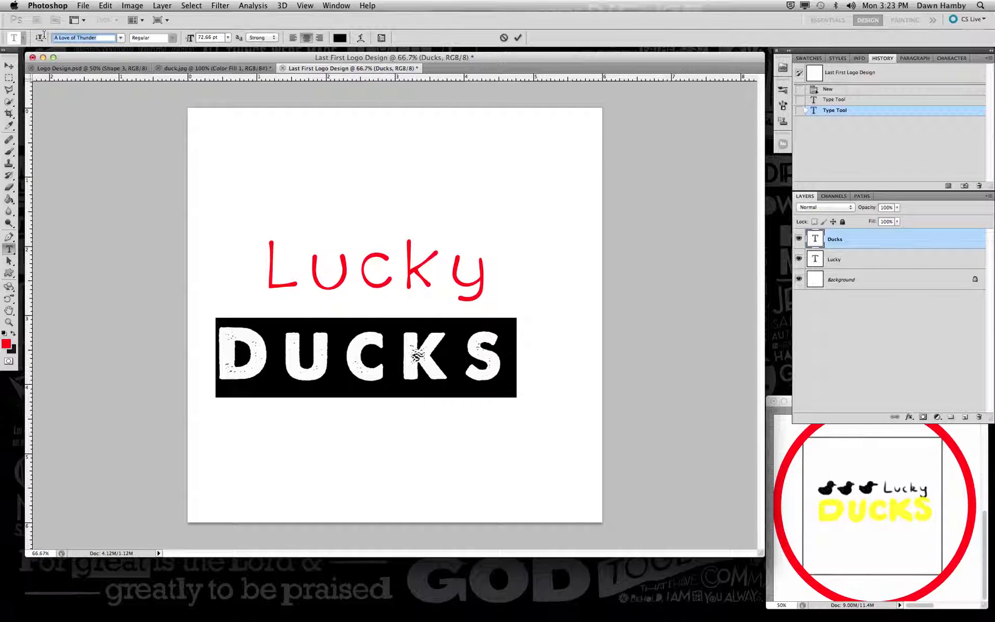
- Preview successive fonts on the word Ducks one by one, from A Love of Thunder through to Book Antiqua
{"action": "key", "text": "Down"}
{"action": "key", "text": "Down"}
{"action": "key", "text": "Down"}
{"action": "key", "text": "Down"}
{"action": "key", "text": "Down"}
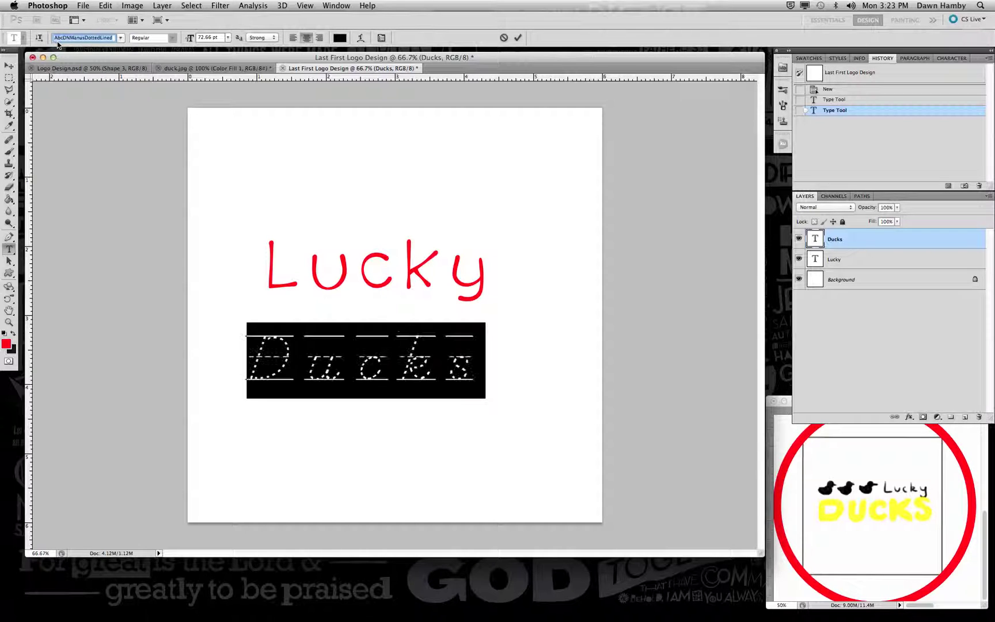
{"action": "key", "text": "Down"}
{"action": "key", "text": "Down"}
{"action": "key", "text": "Down"}
{"action": "key", "text": "Down"}
{"action": "key", "text": "Down"}
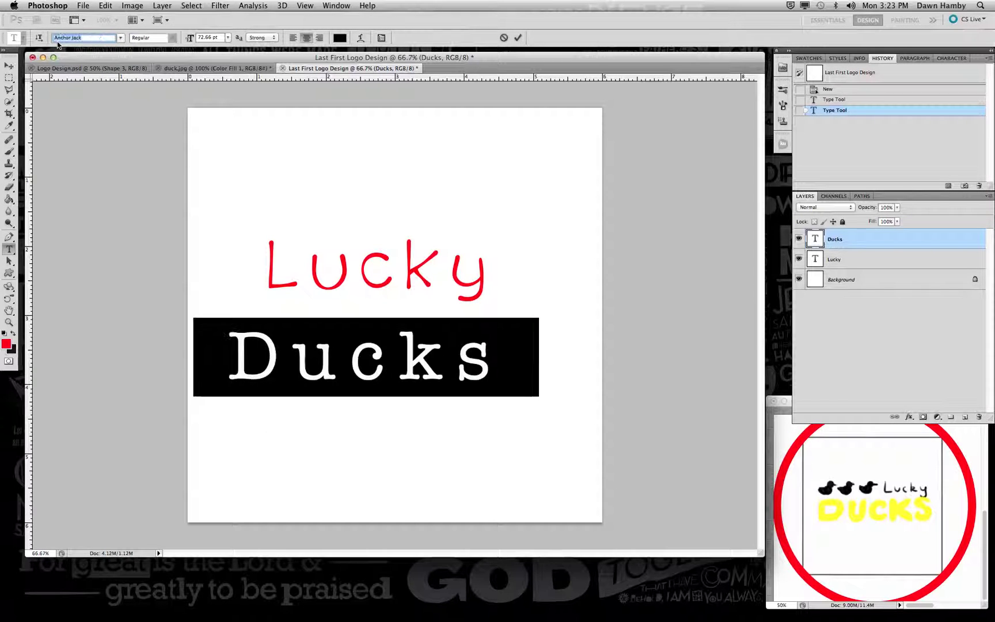
{"action": "key", "text": "Down"}
{"action": "key", "text": "Down"}
{"action": "key", "text": "Down"}
{"action": "key", "text": "Down"}
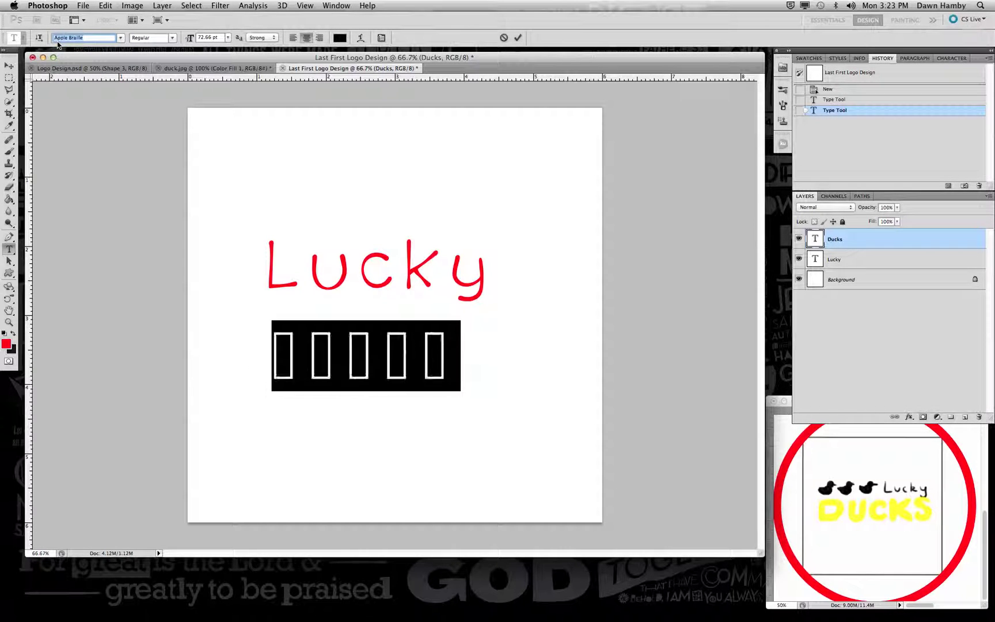
{"action": "key", "text": "Down"}
{"action": "key", "text": "Down"}
{"action": "key", "text": "Down"}
{"action": "key", "text": "Down"}
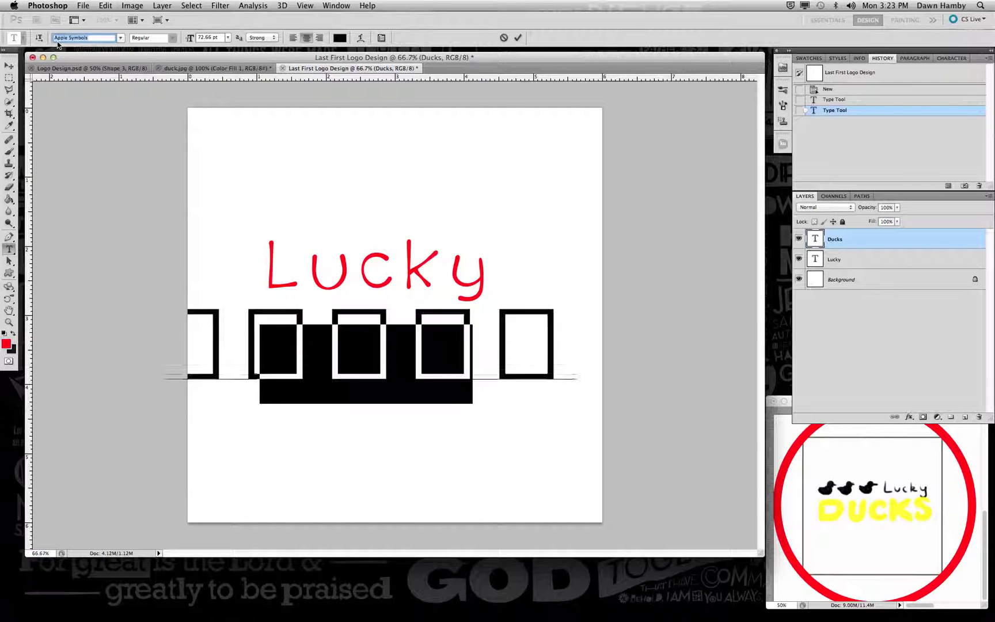
{"action": "key", "text": "Down"}
{"action": "key", "text": "Down"}
{"action": "key", "text": "Down"}
{"action": "key", "text": "Down"}
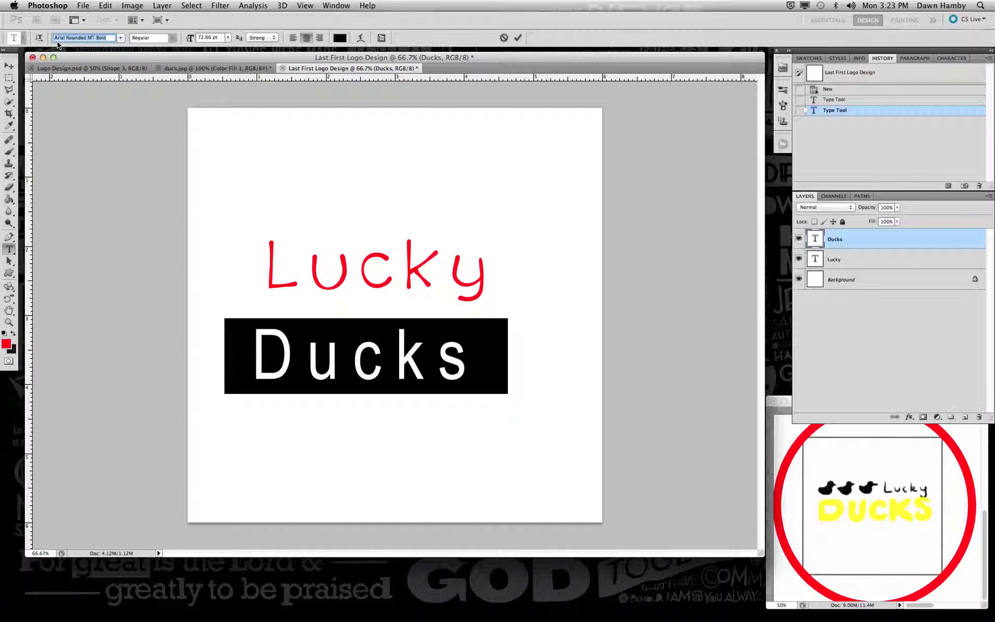
{"action": "key", "text": "Down"}
{"action": "key", "text": "Down"}
{"action": "key", "text": "Down"}
{"action": "key", "text": "Down"}
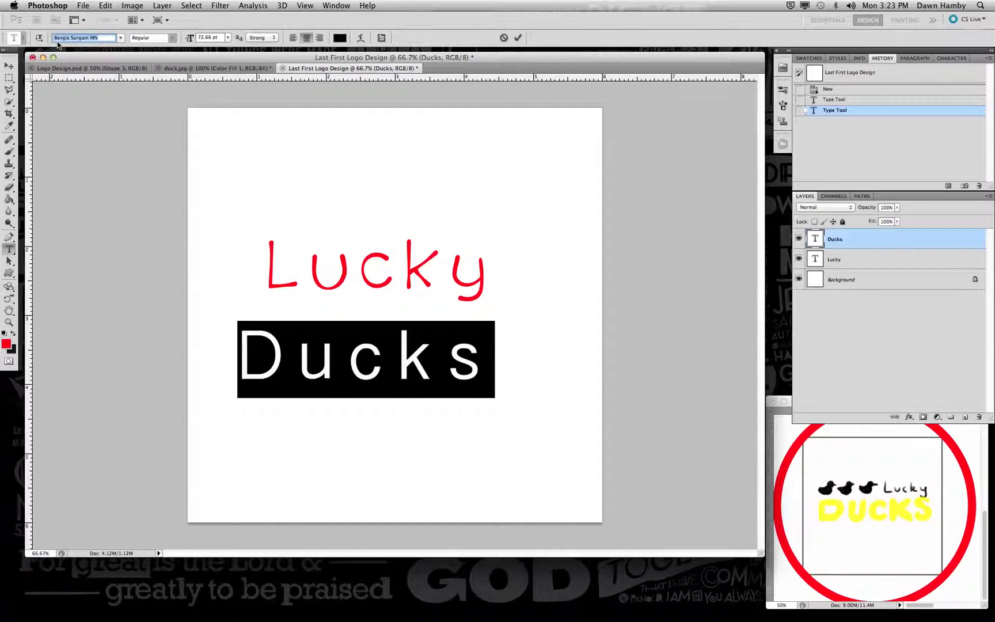
{"action": "key", "text": "Down"}
{"action": "key", "text": "Down"}
{"action": "key", "text": "Down"}
{"action": "key", "text": "Down"}
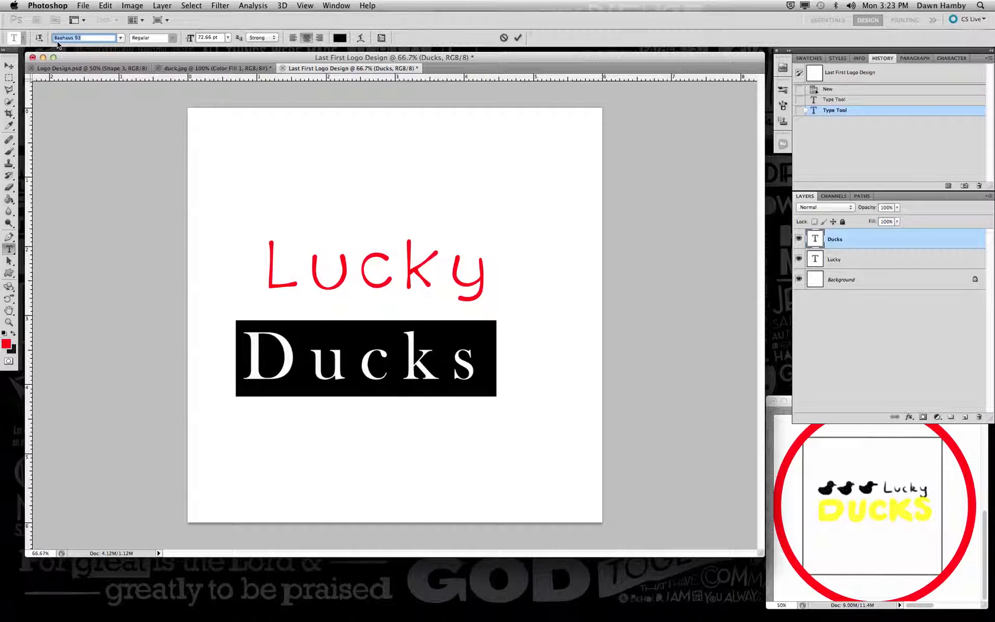
{"action": "key", "text": "Down"}
{"action": "key", "text": "Down"}
{"action": "key", "text": "Down"}
{"action": "key", "text": "Down"}
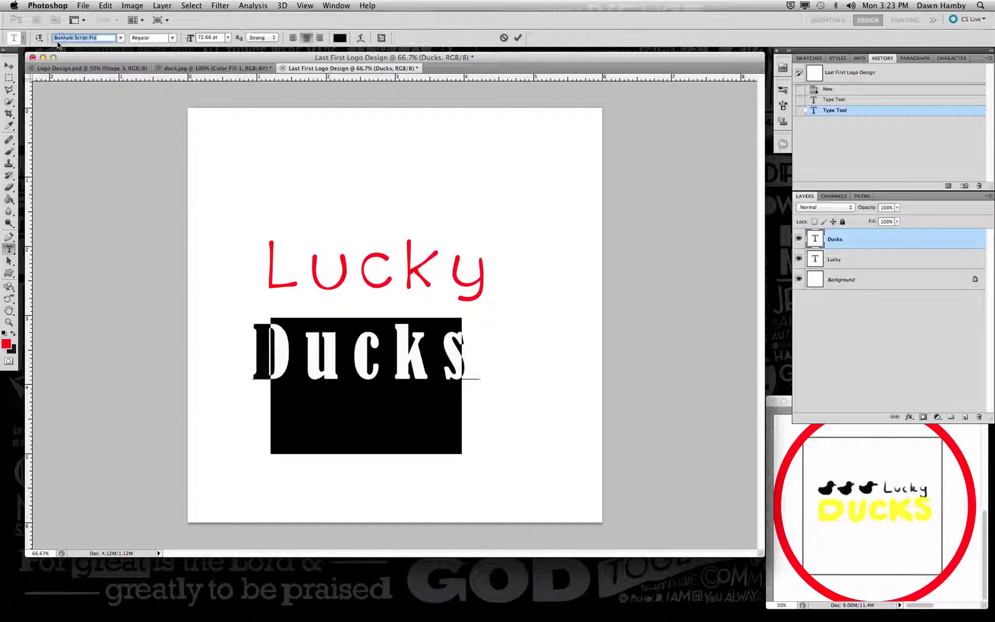
{"action": "key", "text": "Down"}
{"action": "key", "text": "Down"}
{"action": "key", "text": "Down"}
{"action": "key", "text": "Down"}
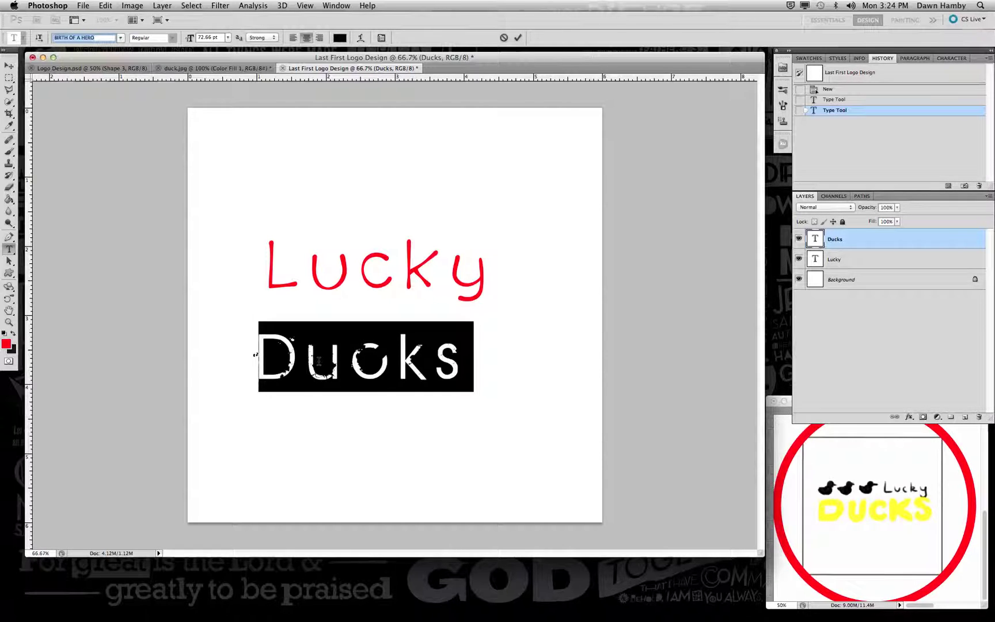
{"action": "key", "text": "Down"}
{"action": "key", "text": "Down"}
{"action": "key", "text": "Down"}
{"action": "key", "text": "Down"}
{"action": "key", "text": "Down"}
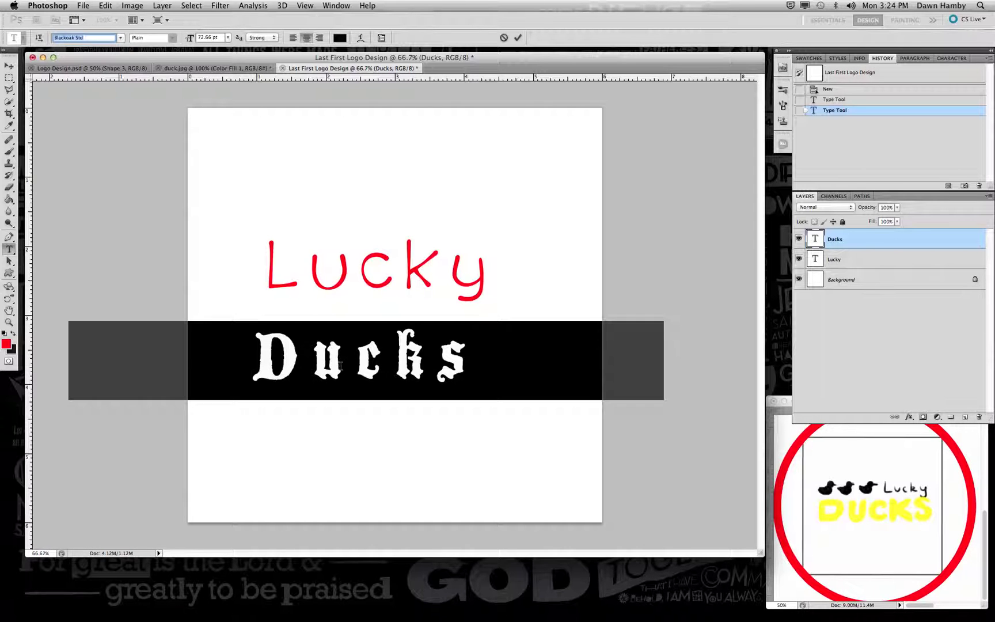
{"action": "key", "text": "Down"}
{"action": "key", "text": "Down"}
{"action": "key", "text": "Down"}
{"action": "key", "text": "Down"}
{"action": "key", "text": "Down"}
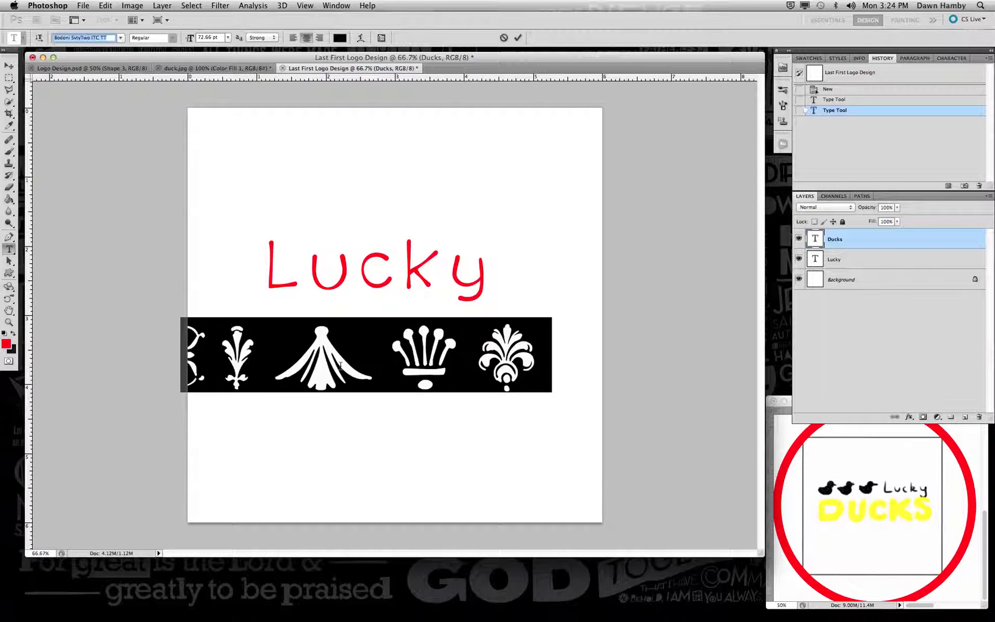
{"action": "key", "text": "Down"}
{"action": "key", "text": "Down"}
{"action": "key", "text": "Down"}
{"action": "key", "text": "Down"}
{"action": "key", "text": "Down"}
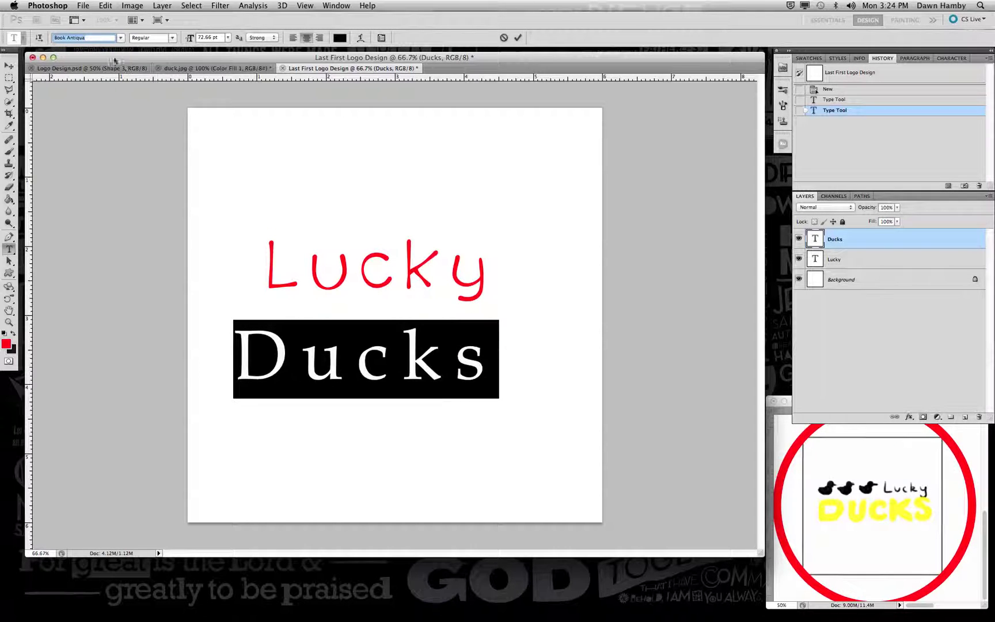
- Set the font of the word Ducks to Arial Rounded MT Bold
{"action": "left_click", "coordinate": [90, 37]}
{"action": "triple_click", "coordinate": [88, 37]}
{"action": "type", "text": "Arial Rounded MT Bold"}
{"action": "key", "text": "Down"}
- Replace the lowercase letters after the D so the word reads DUCKS in all capitals
{"action": "left_click", "coordinate": [454, 367]}
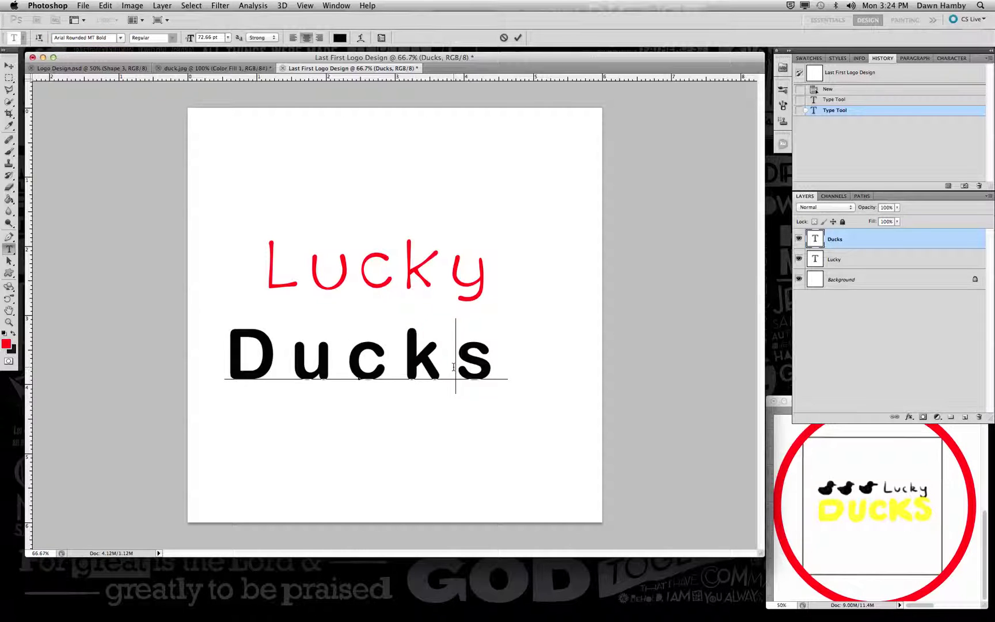
{"action": "left_click_drag", "start_coordinate": [484, 363], "coordinate": [303, 362]}
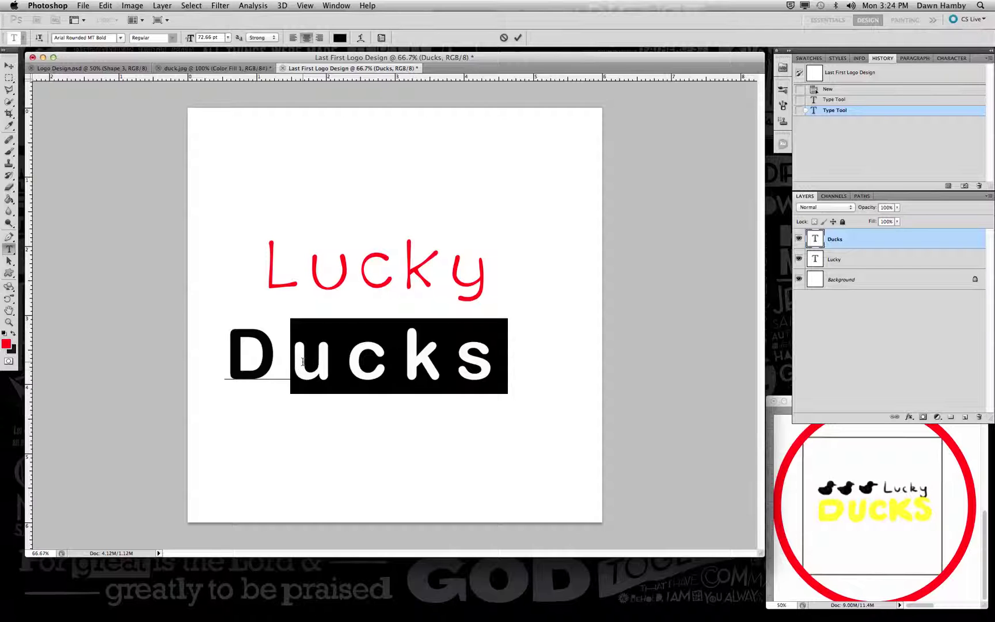
{"action": "type", "text": "UCKS"}
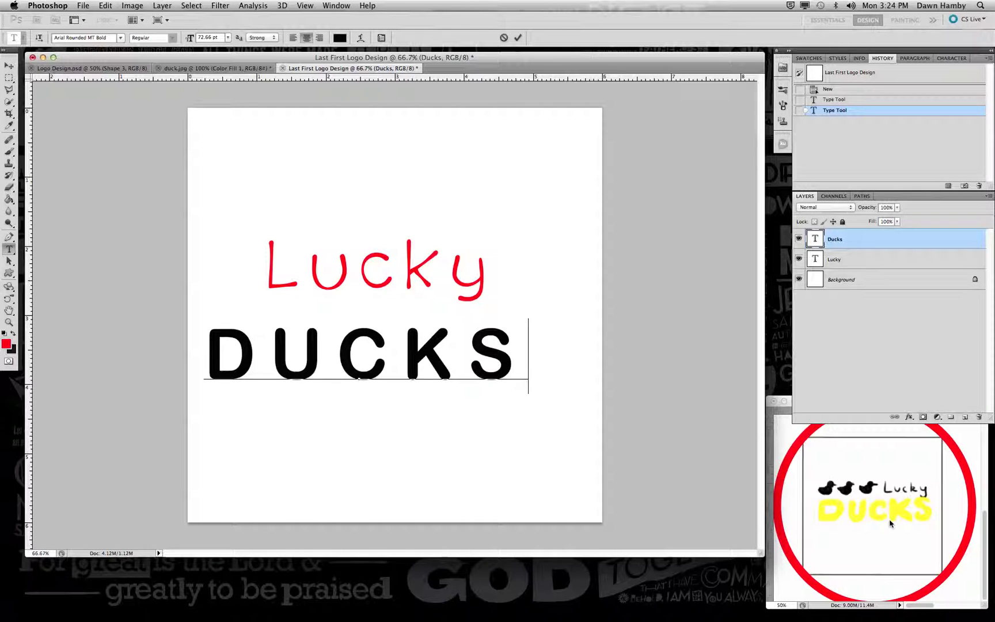
- Shift the word DUCKS slightly down and enlarge it across most of the canvas width, to about 93 pt
{"action": "left_click_drag", "start_coordinate": [387, 410], "coordinate": [414, 421]}
{"action": "left_click_drag", "start_coordinate": [560, 403], "coordinate": [586, 437]}
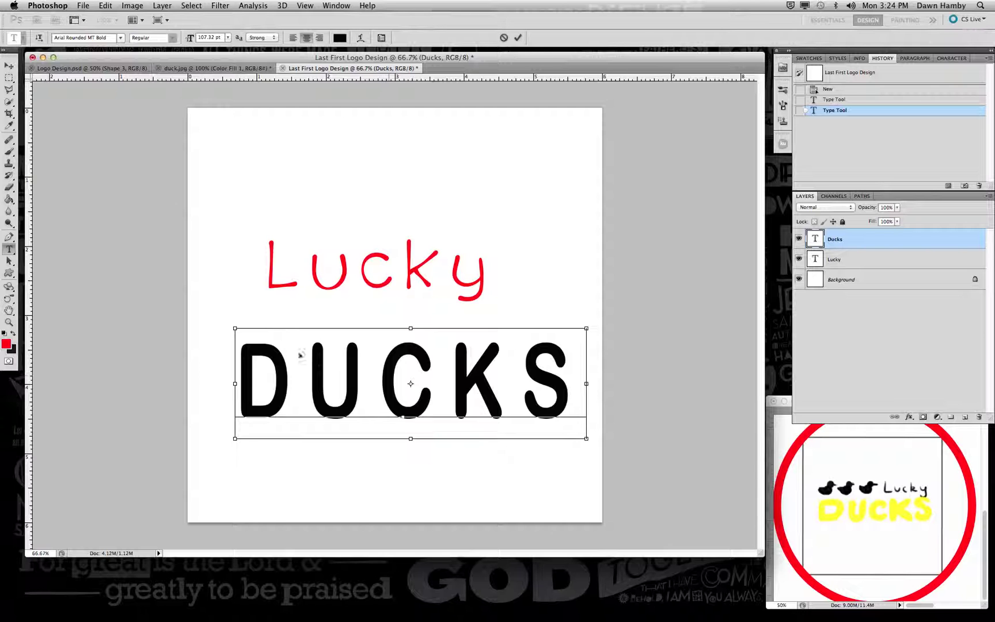
{"action": "left_click_drag", "start_coordinate": [235, 329], "coordinate": [198, 342]}
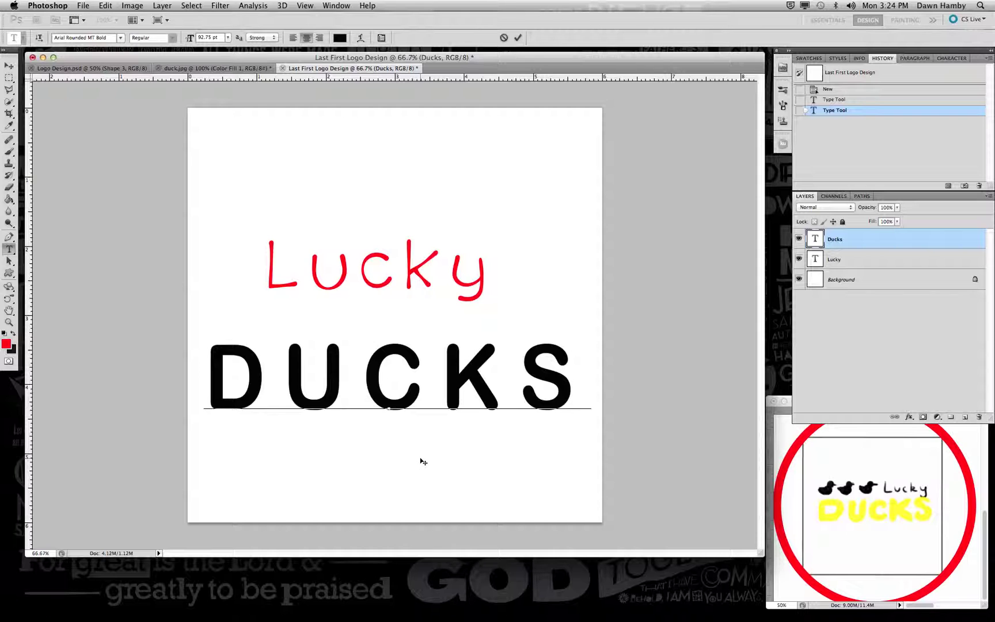
- Select the whole word DUCKS and tighten its letter tracking to -25
{"action": "key", "text": "BackSpace"}
{"action": "type", "text": "S"}
{"action": "left_click", "coordinate": [381, 38]}
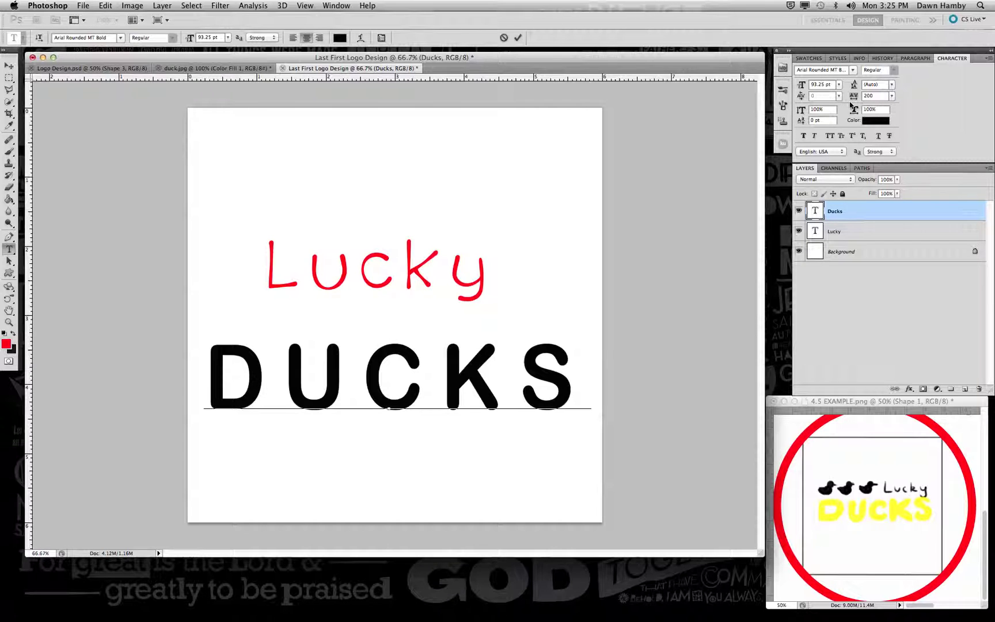
{"action": "left_click", "coordinate": [892, 96]}
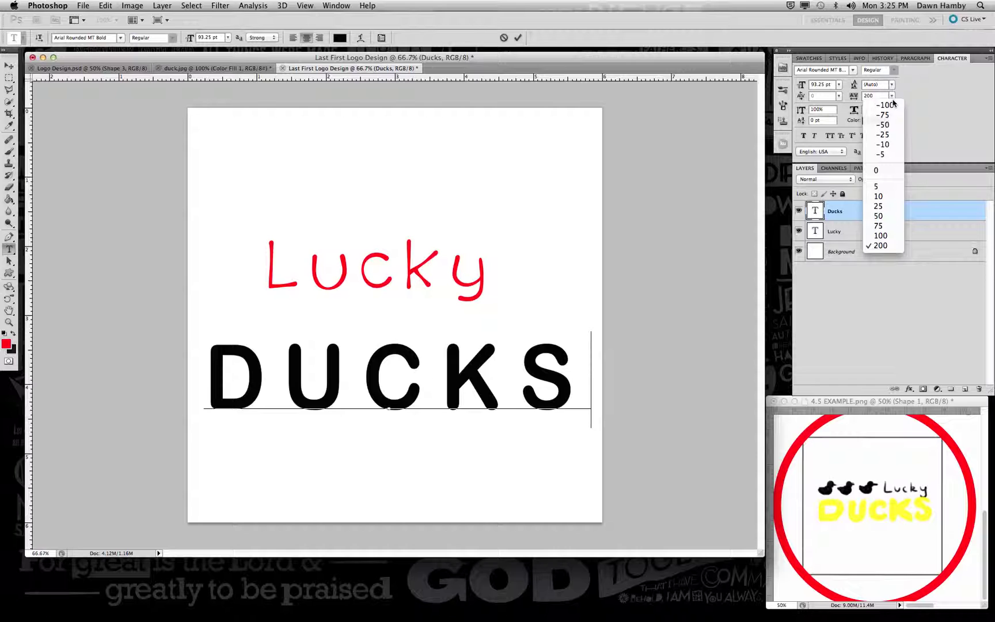
{"action": "left_click", "coordinate": [889, 146]}
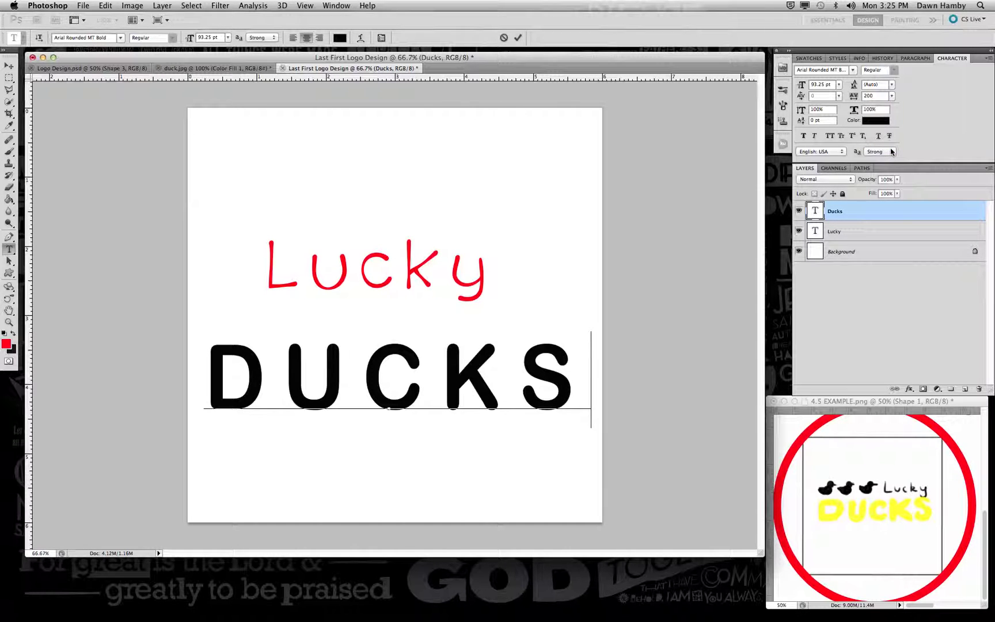
{"action": "left_click_drag", "start_coordinate": [558, 382], "coordinate": [202, 393]}
{"action": "left_click", "coordinate": [893, 97]}
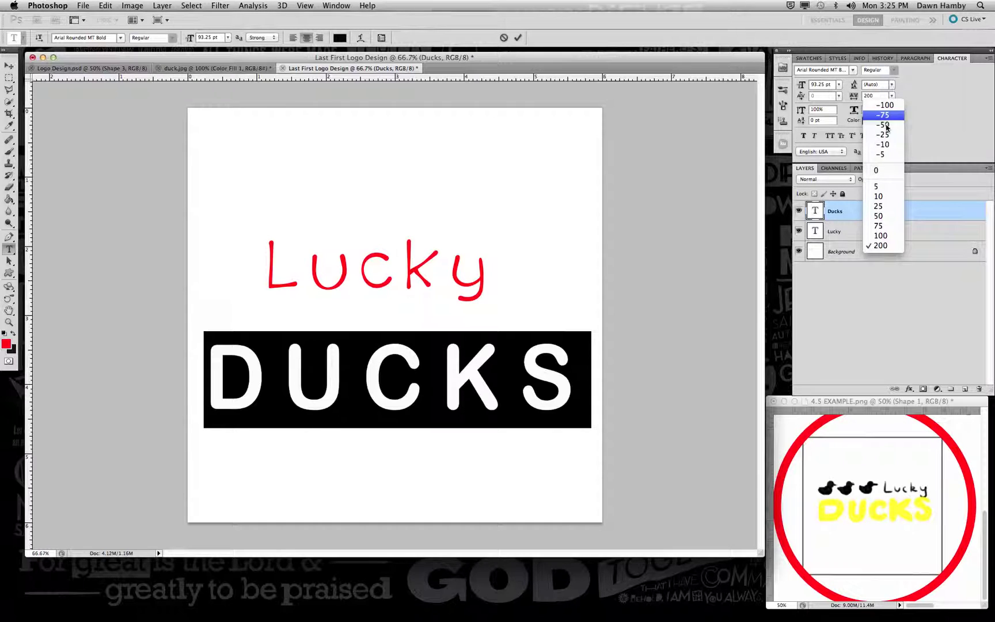
{"action": "left_click", "coordinate": [886, 136]}
{"action": "key", "text": "super+h"}
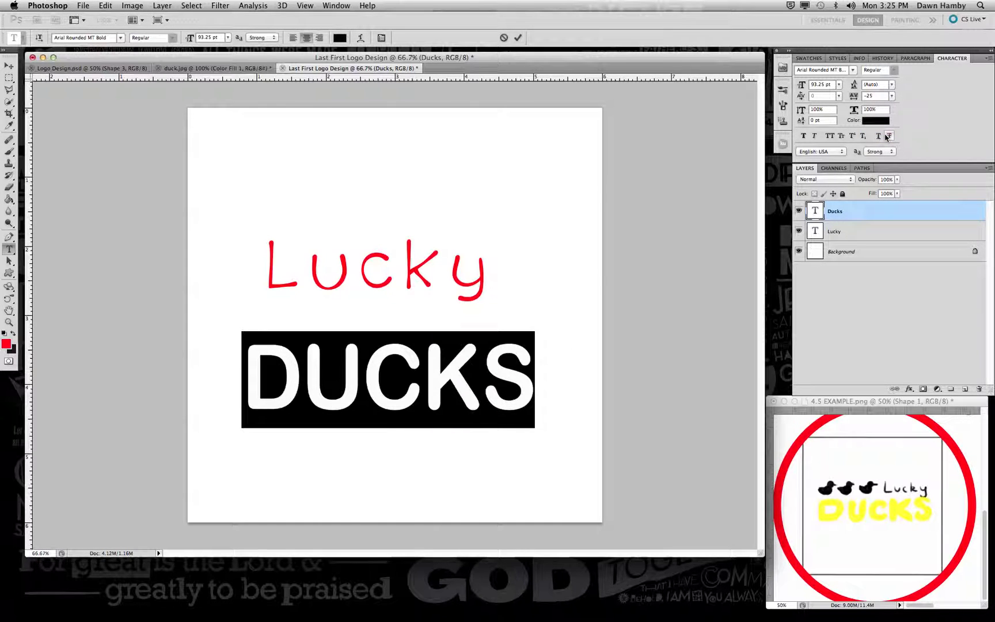
- Return the tracking of DUCKS to 200 for comparison and settle on a tracking of -5
{"action": "left_click", "coordinate": [892, 96]}
{"action": "left_click", "coordinate": [894, 245]}
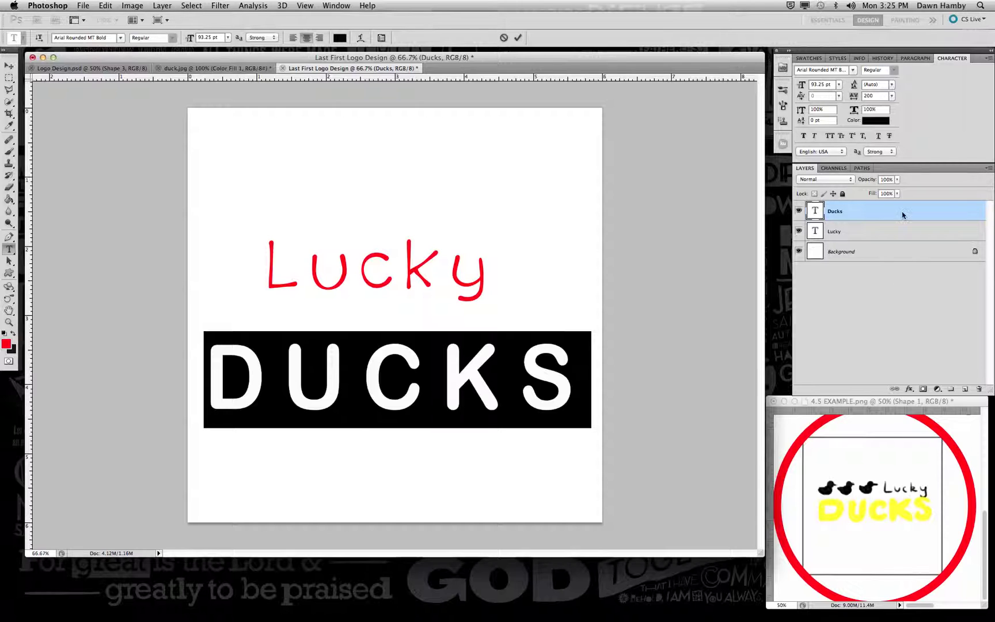
{"action": "left_click", "coordinate": [890, 96]}
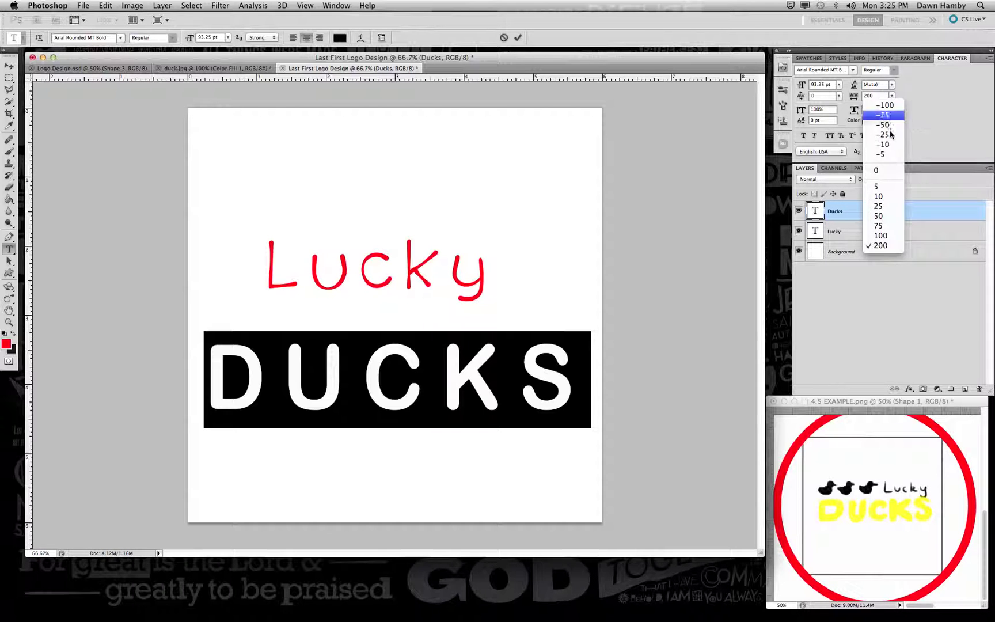
{"action": "left_click", "coordinate": [890, 155]}
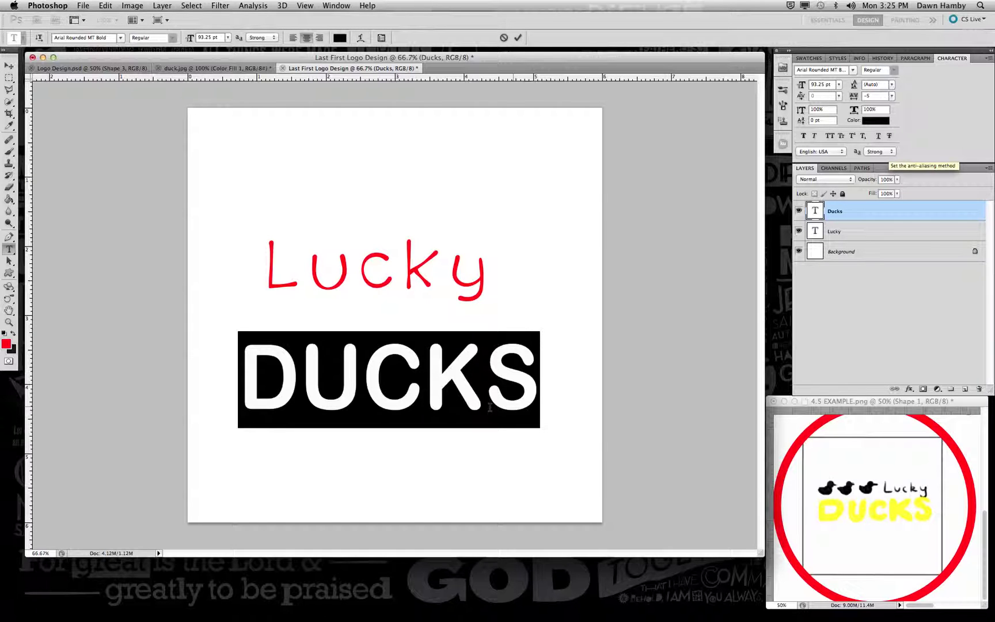
- Stretch the word DUCKS wider and flatter so it spans most of the canvas, at about 82.7 pt
{"action": "left_click", "coordinate": [404, 377]}
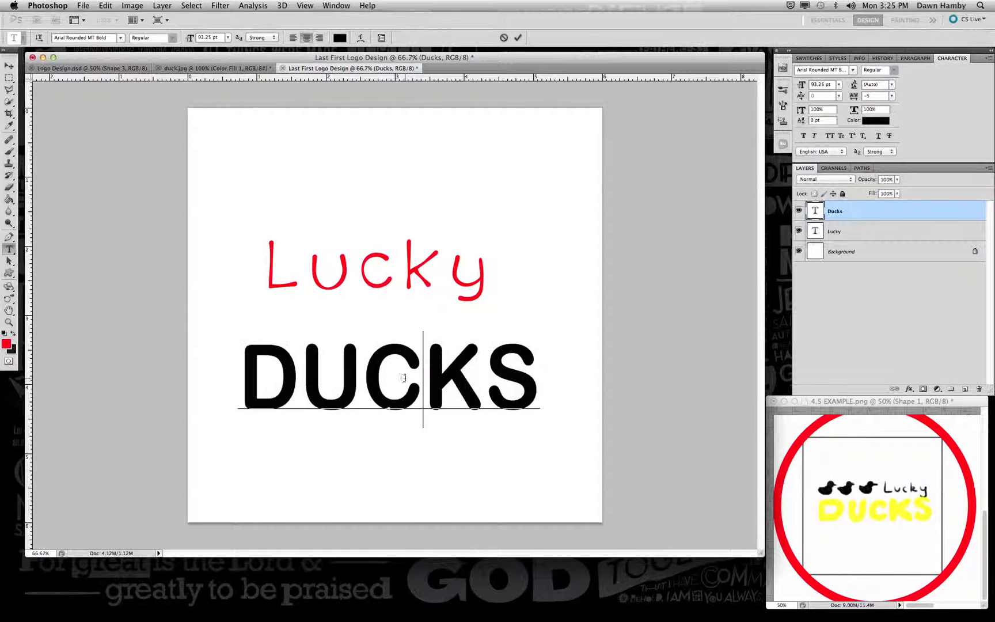
{"action": "key", "text": "super"}
{"action": "left_click_drag", "start_coordinate": [546, 423], "coordinate": [578, 408]}
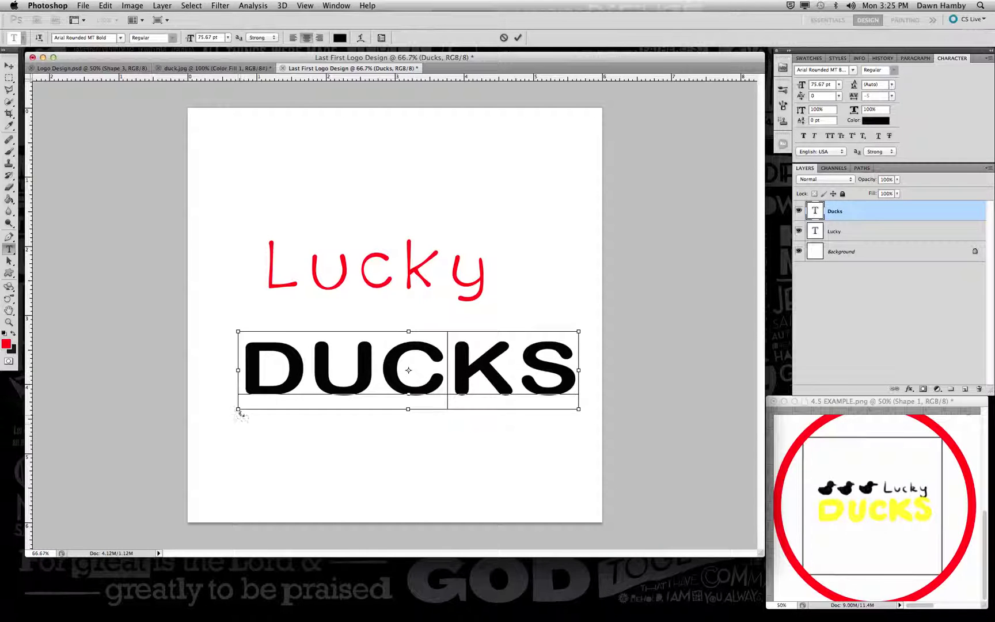
{"action": "left_click_drag", "start_coordinate": [237, 409], "coordinate": [206, 418]}
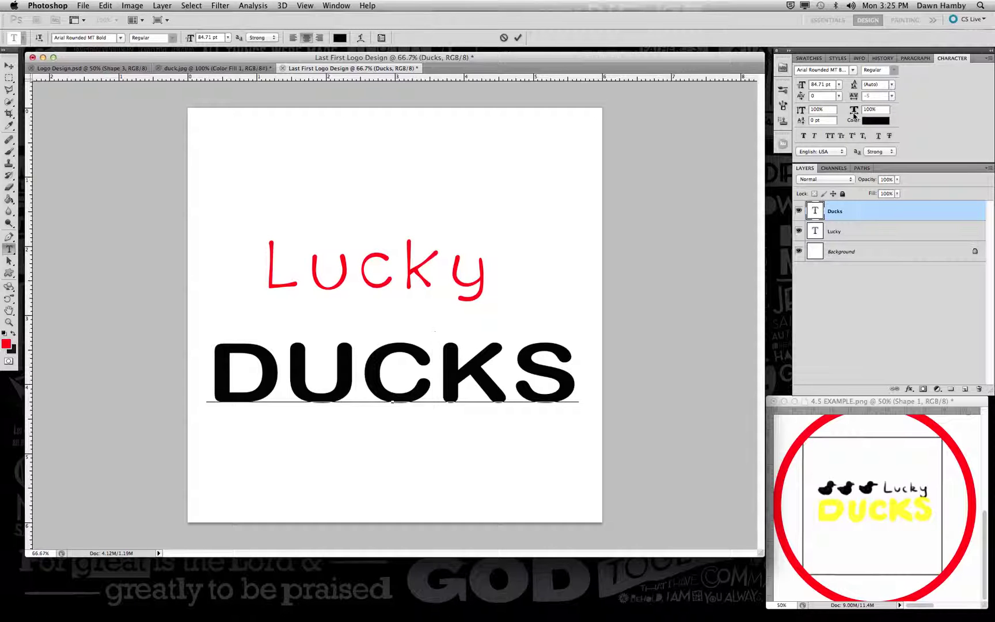
{"action": "key", "text": "super"}
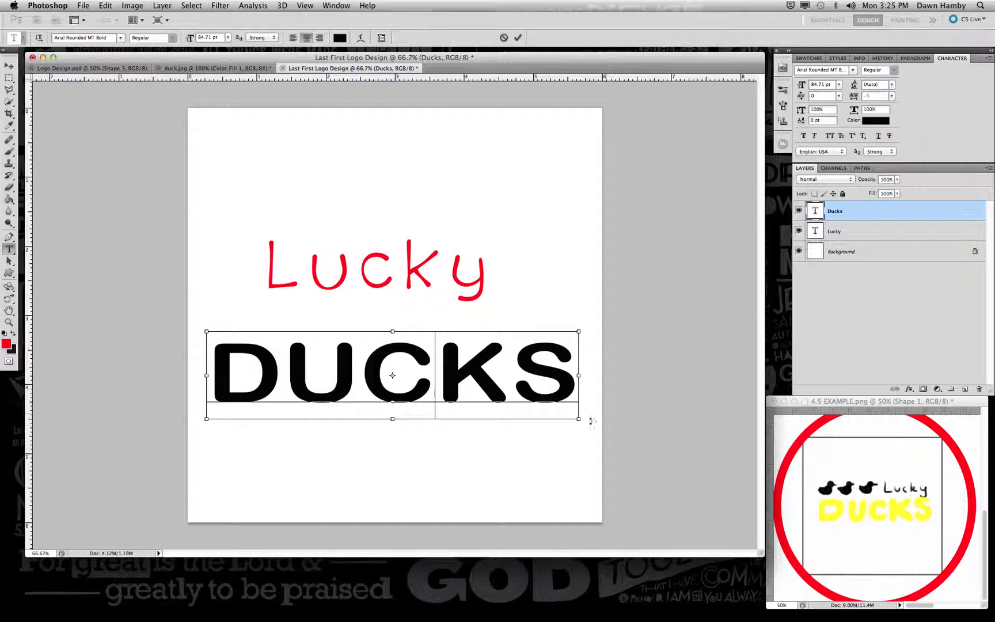
{"action": "left_click_drag", "start_coordinate": [578, 418], "coordinate": [587, 411]}
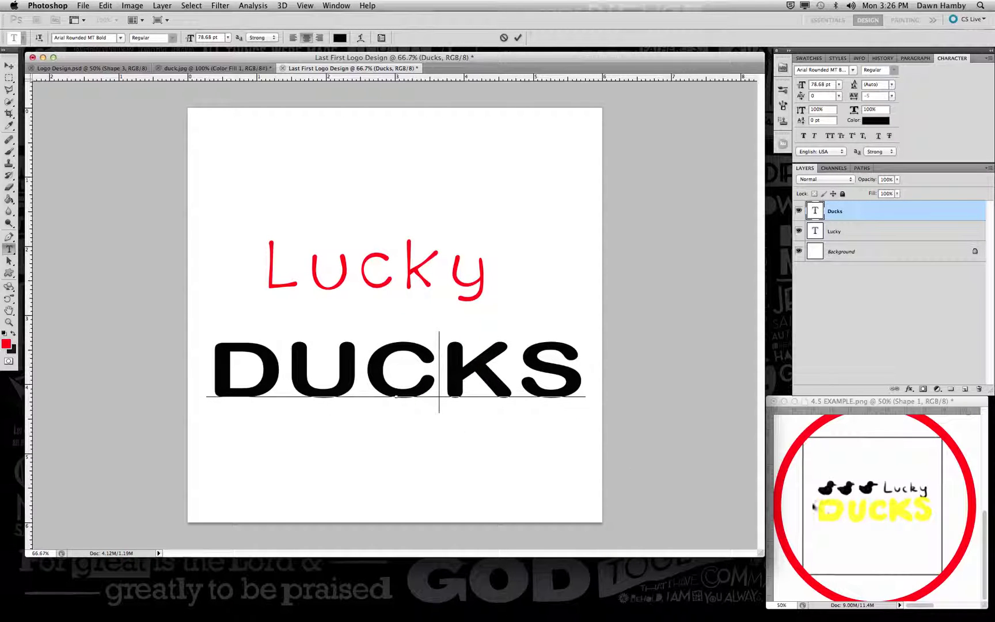
{"action": "key", "text": "super"}
{"action": "left_click_drag", "start_coordinate": [584, 413], "coordinate": [589, 422]}
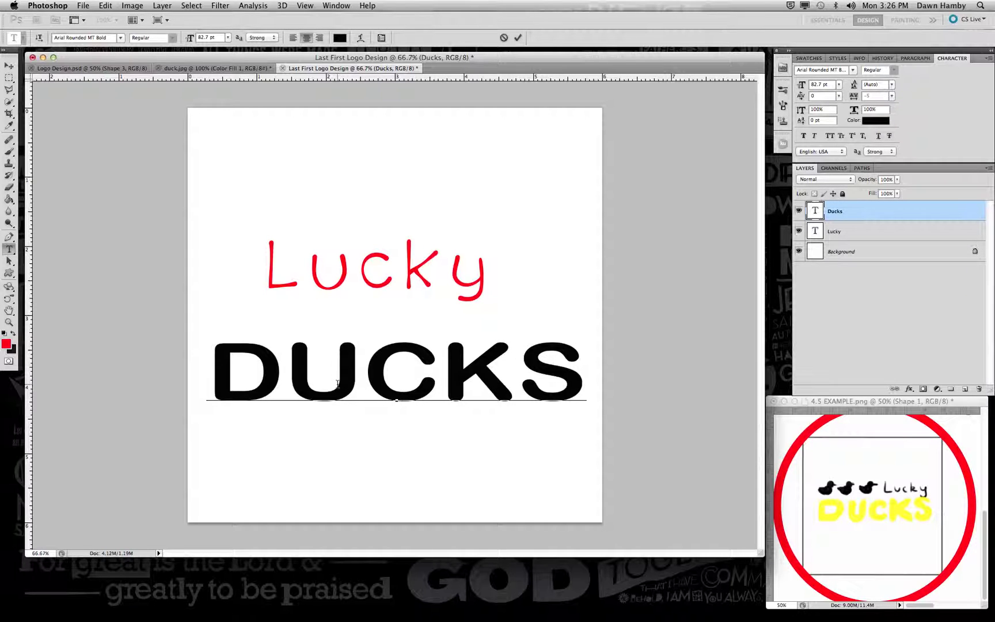
- Commit the text edit and convert the DUCKS text layer to a shape
{"action": "left_click", "coordinate": [853, 220]}
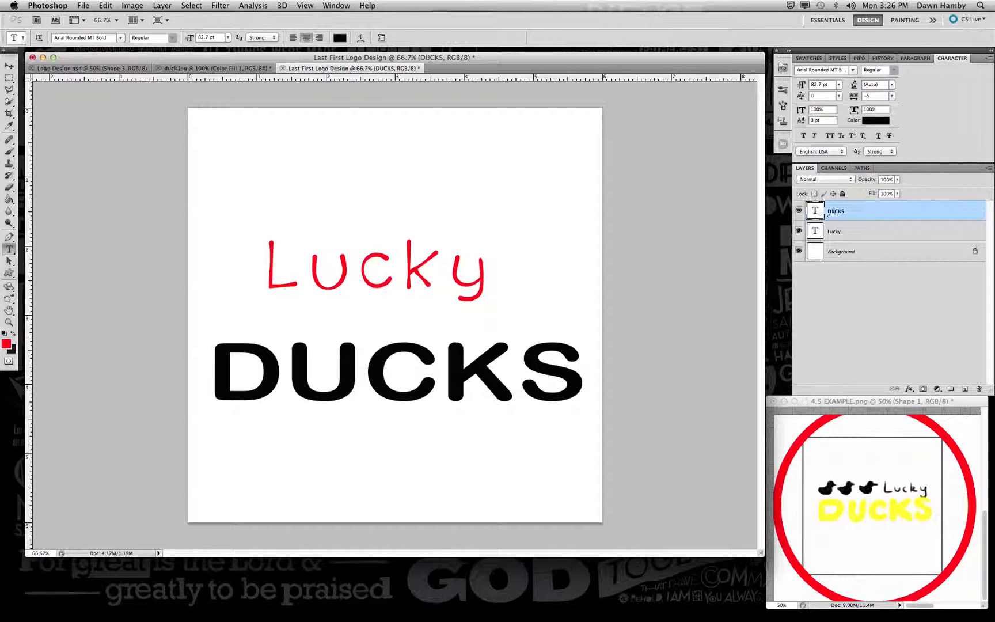
{"action": "right_click", "coordinate": [858, 216]}
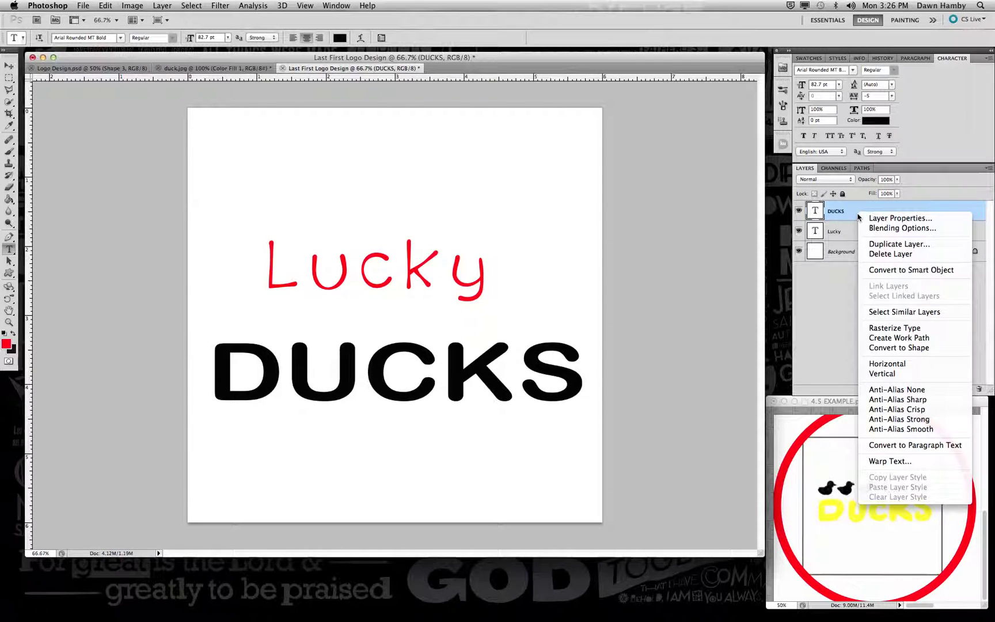
{"action": "left_click", "coordinate": [916, 348]}
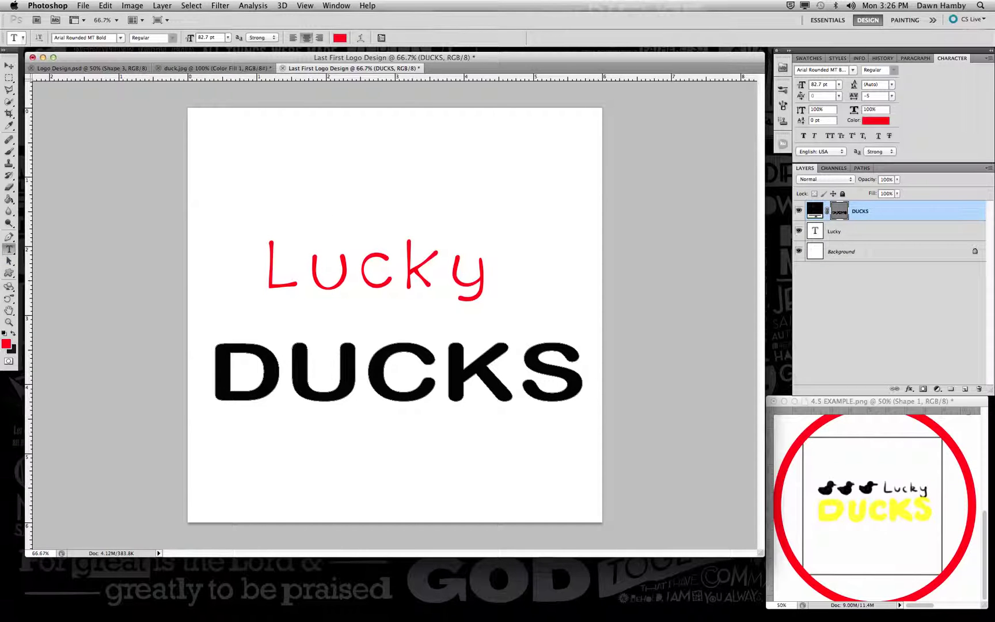
- Widen the letters D and U slightly by moving their right-hand anchor points outward with the Direct Selection tool
{"action": "left_click_drag", "start_coordinate": [9, 261], "coordinate": [34, 272]}
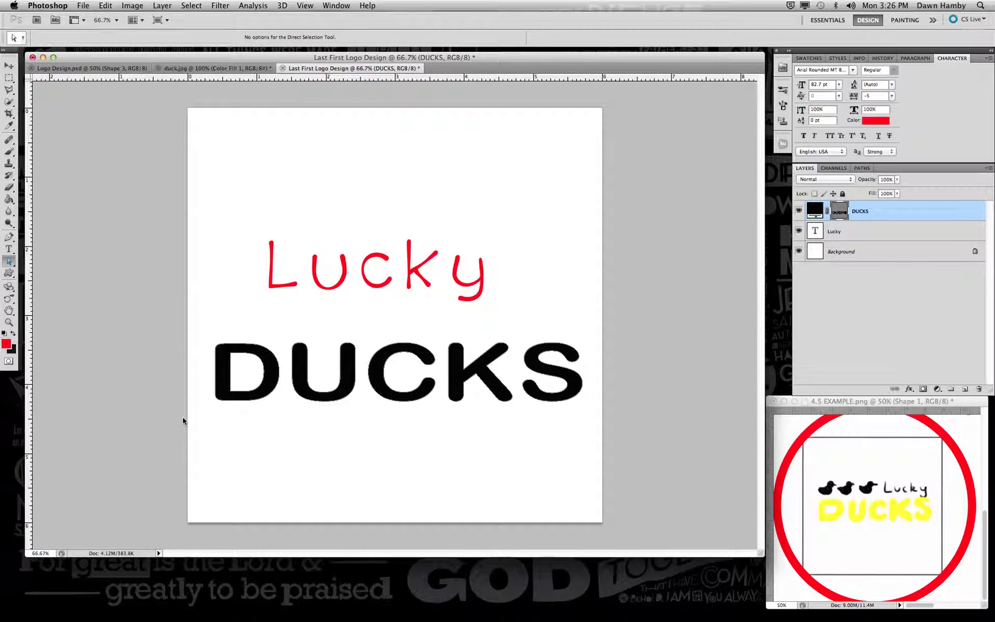
{"action": "left_click_drag", "start_coordinate": [227, 326], "coordinate": [273, 406]}
{"action": "left_click_drag", "start_coordinate": [238, 333], "coordinate": [293, 377]}
{"action": "left_click", "coordinate": [309, 411]}
{"action": "left_click_drag", "start_coordinate": [321, 339], "coordinate": [376, 420]}
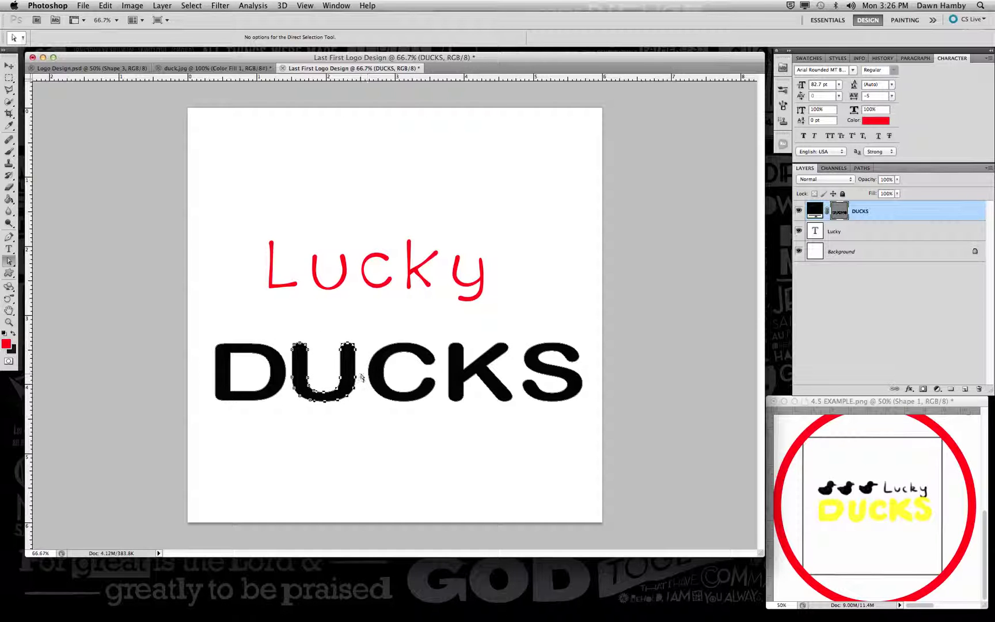
{"action": "left_click_drag", "start_coordinate": [355, 379], "coordinate": [362, 378]}
{"action": "left_click", "coordinate": [366, 416]}
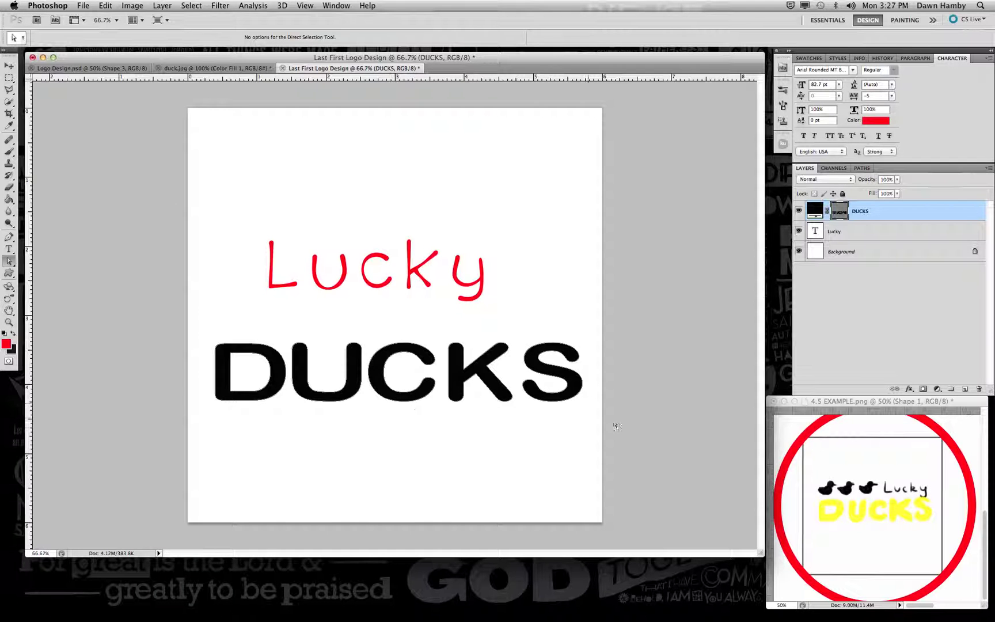
- Move the word Lucky directly above DUCKS, aligned with its right end as in the sketch
{"action": "left_click", "coordinate": [863, 232]}
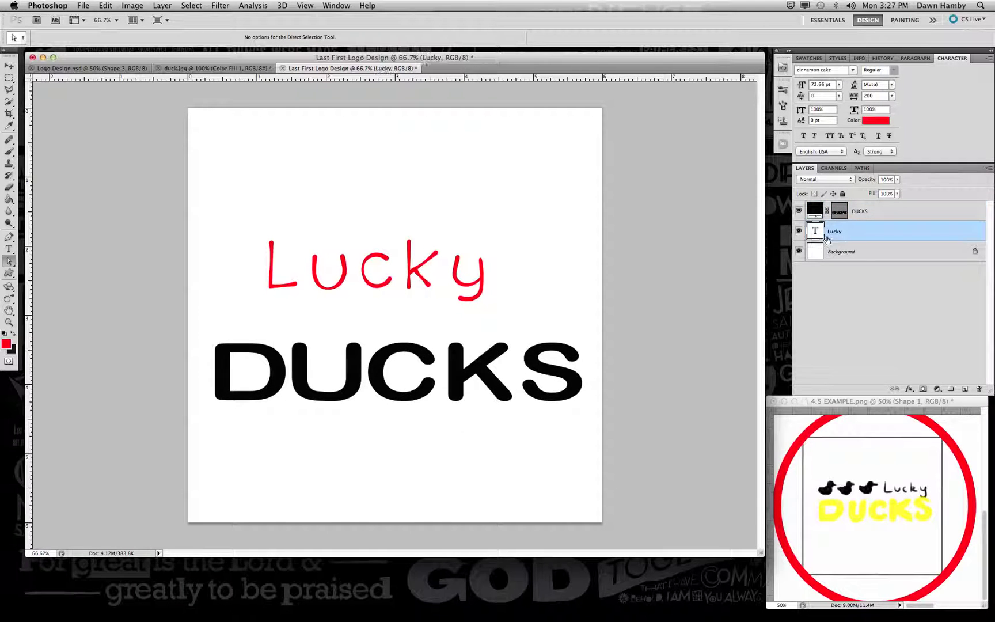
{"action": "left_click", "coordinate": [9, 65]}
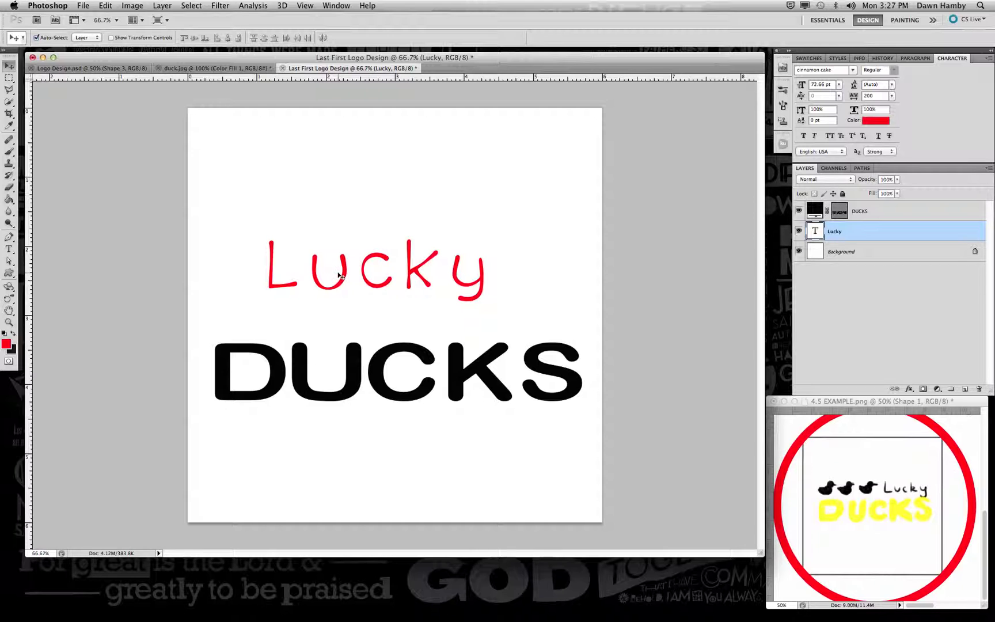
{"action": "left_click_drag", "start_coordinate": [344, 277], "coordinate": [438, 324]}
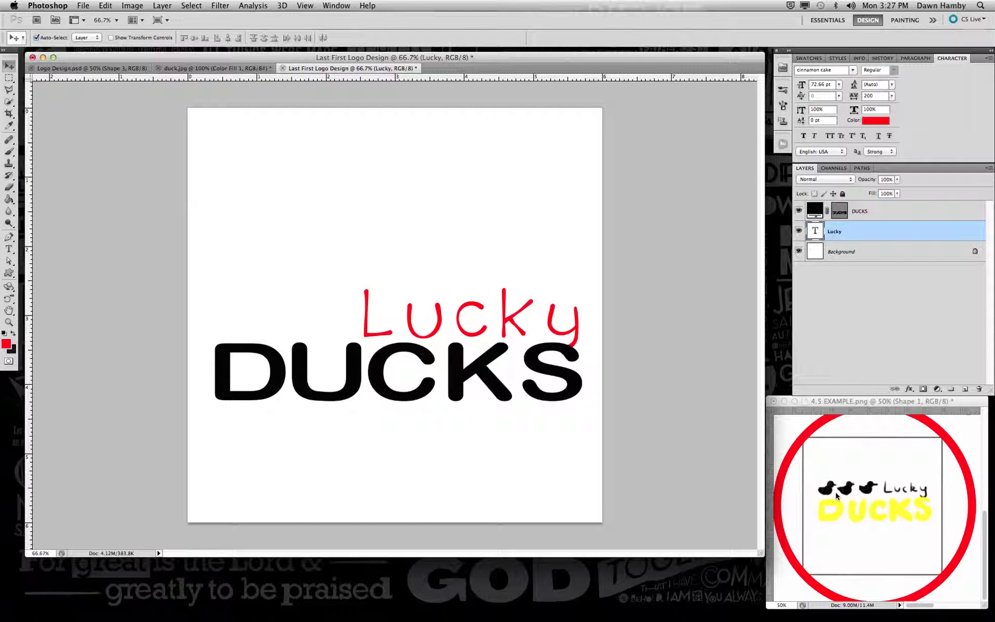
- In duck.jpg, trace a Pen tool path from the top of the beak over the head to the back of the neck
{"action": "left_click", "coordinate": [169, 68]}
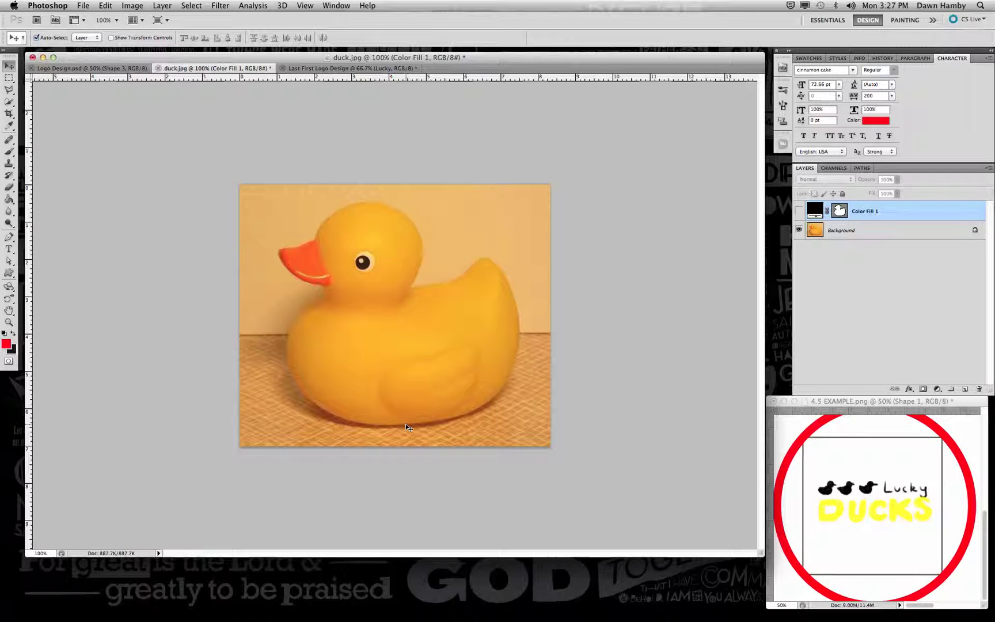
{"action": "left_click", "coordinate": [9, 237]}
{"action": "left_click", "coordinate": [315, 240]}
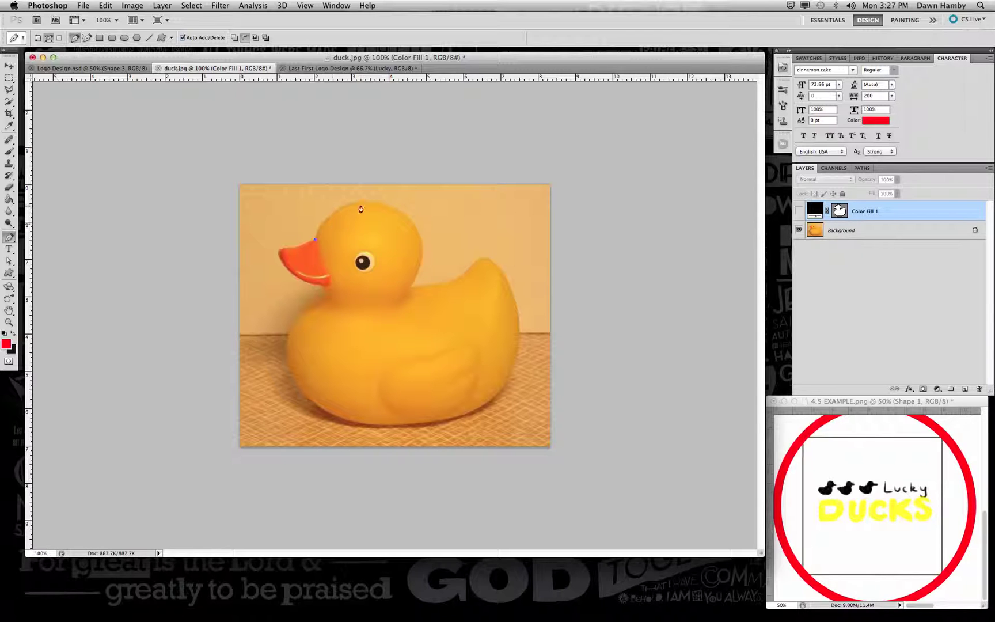
{"action": "left_click_drag", "start_coordinate": [364, 201], "coordinate": [469, 272]}
{"action": "left_click", "coordinate": [410, 287]}
- Select the Color Fill 1 Vector Mask path that outlines the whole duck and return to the layer list
{"action": "left_click", "coordinate": [862, 168]}
{"action": "left_click", "coordinate": [815, 199]}
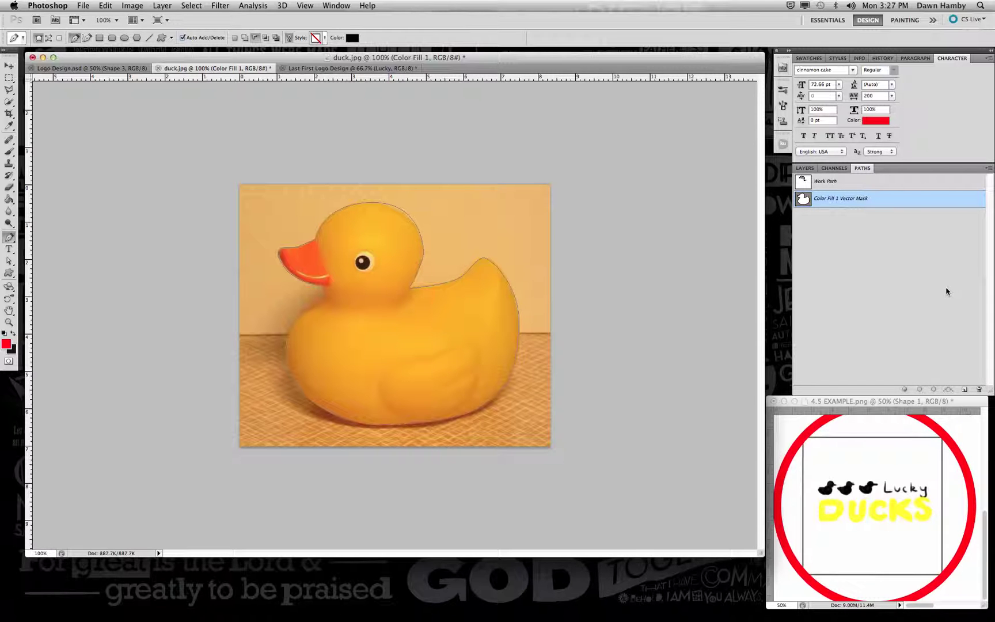
{"action": "left_click", "coordinate": [811, 169]}
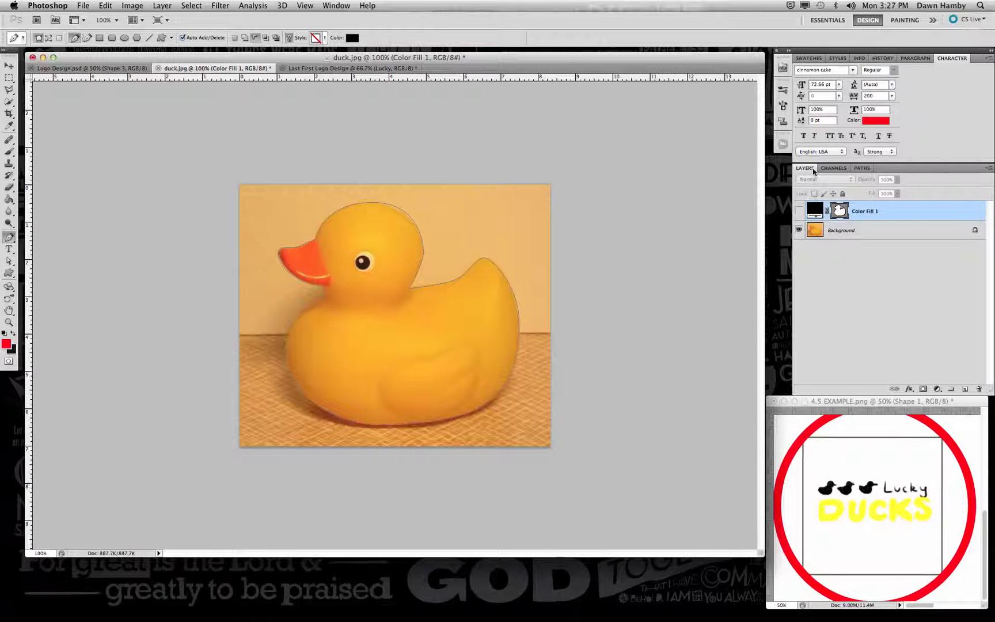
{"action": "left_click", "coordinate": [937, 390]}
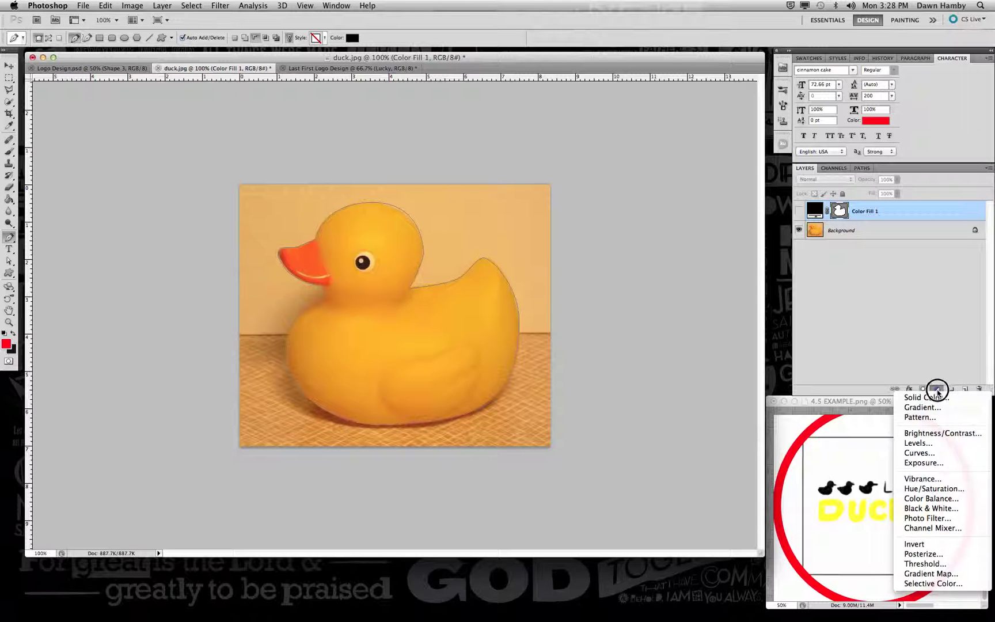
{"action": "left_click", "coordinate": [908, 402]}
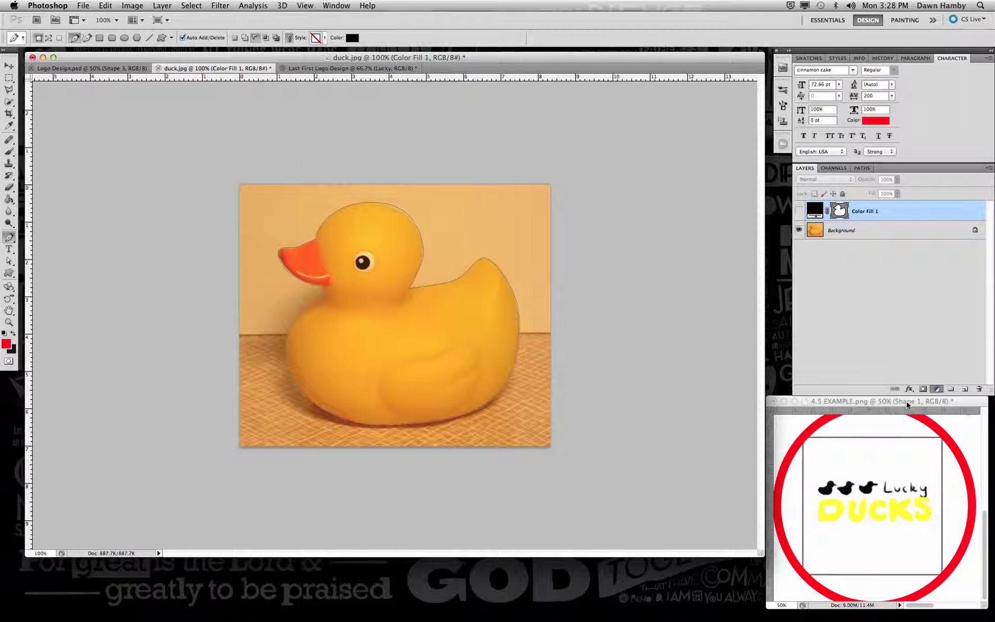
{"action": "left_click_drag", "start_coordinate": [75, 303], "coordinate": [11, 342]}
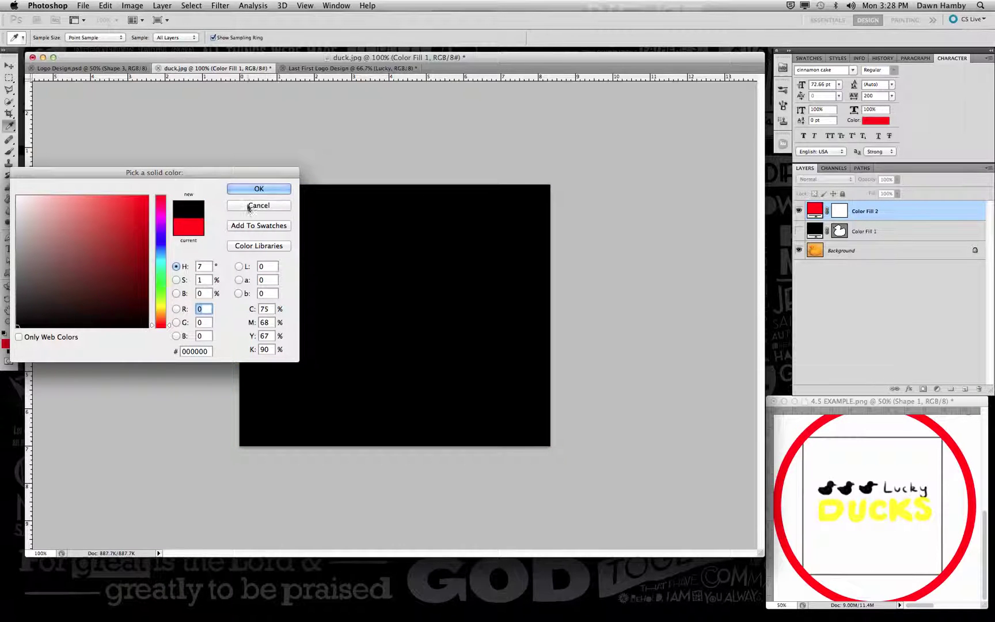
{"action": "key", "text": "Escape"}
- Select the whole duck outline of the Color Fill 1 vector mask with the Path Selection tool
{"action": "left_click", "coordinate": [862, 168]}
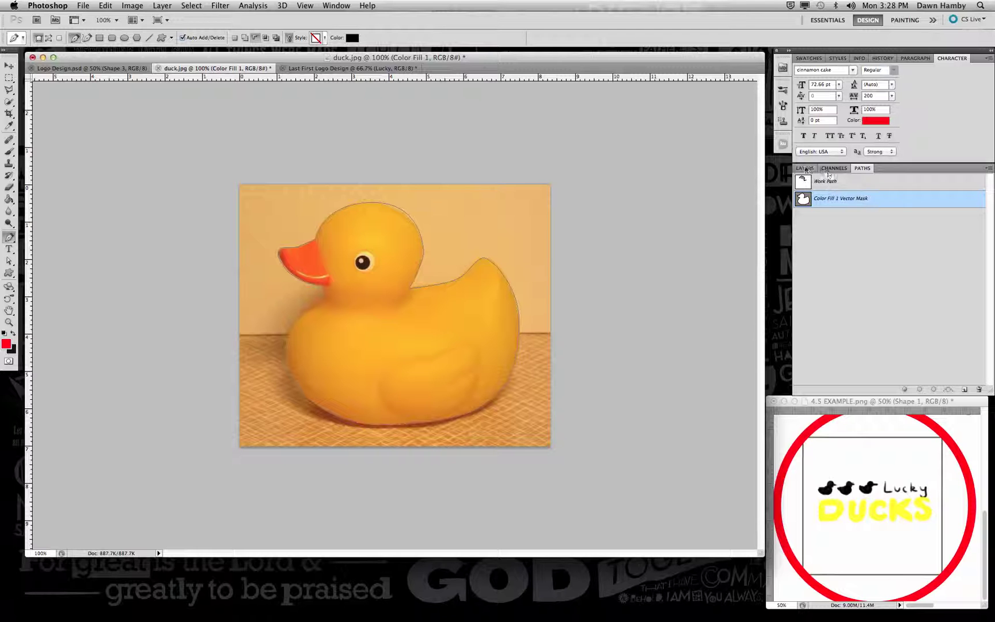
{"action": "left_click_drag", "start_coordinate": [9, 262], "coordinate": [52, 259]}
{"action": "left_click", "coordinate": [326, 287]}
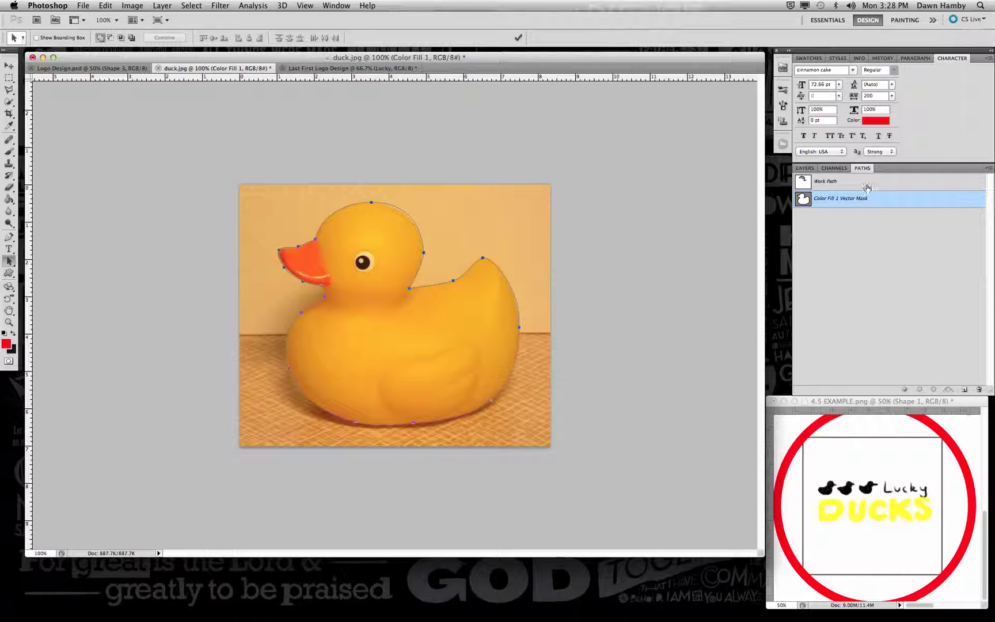
- Add a Solid Color fill layer in red (ff1e00) above the duck layer
{"action": "left_click", "coordinate": [804, 169]}
{"action": "left_click", "coordinate": [937, 389]}
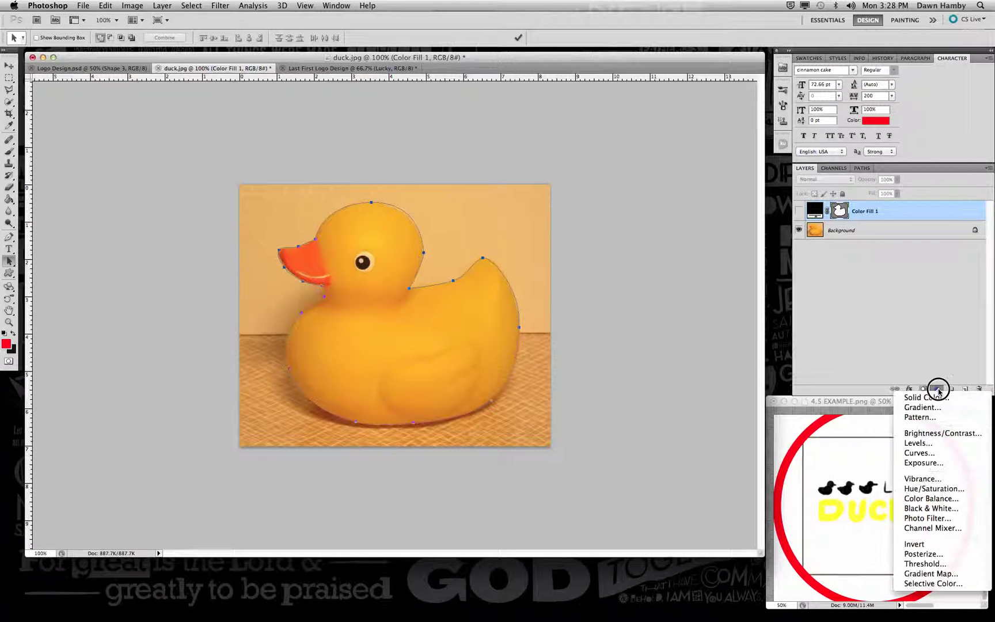
{"action": "left_click", "coordinate": [926, 397]}
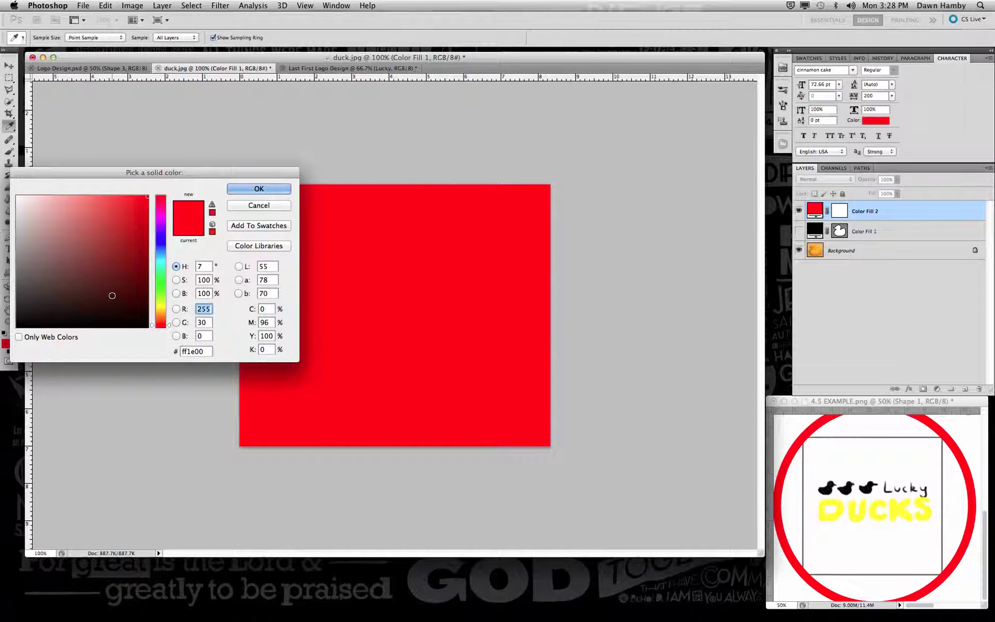
{"action": "left_click", "coordinate": [258, 189]}
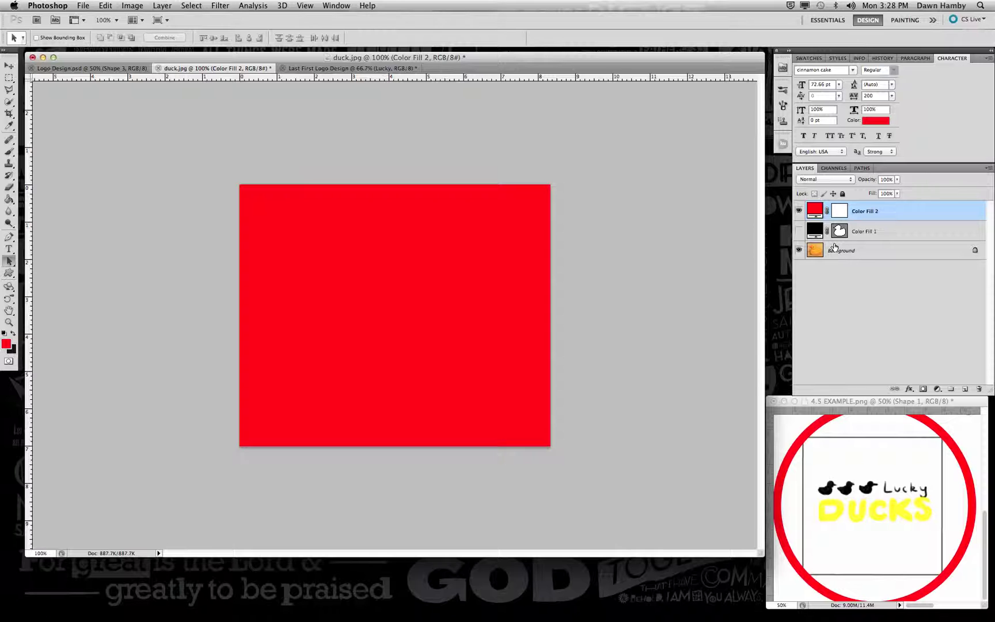
- Hide the red Color Fill 2 layer, and show and select the black duck layer Color Fill 1
{"action": "left_click", "coordinate": [798, 211]}
{"action": "left_click", "coordinate": [798, 231]}
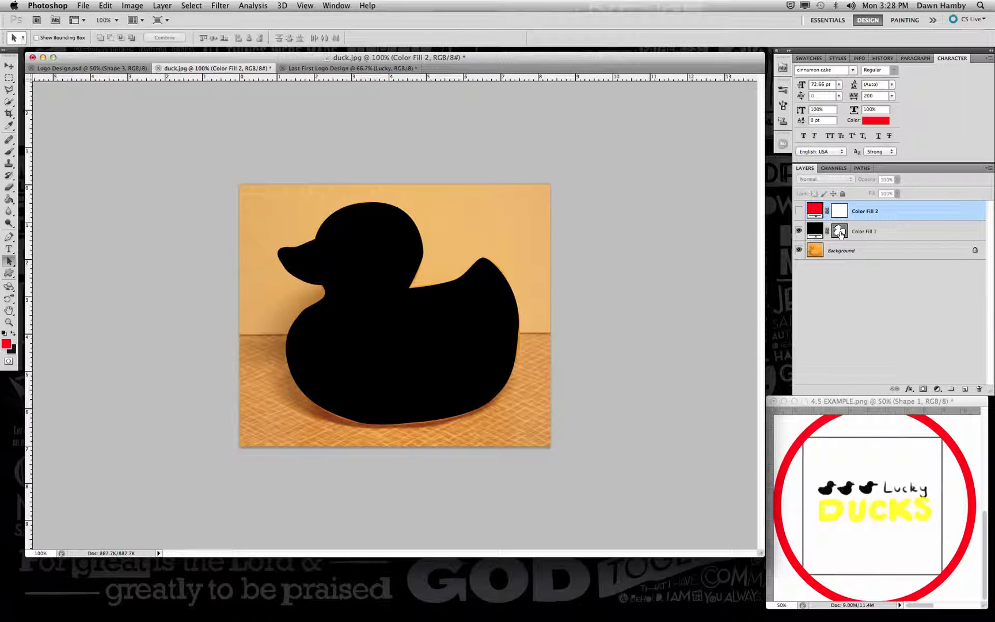
{"action": "left_click", "coordinate": [879, 230]}
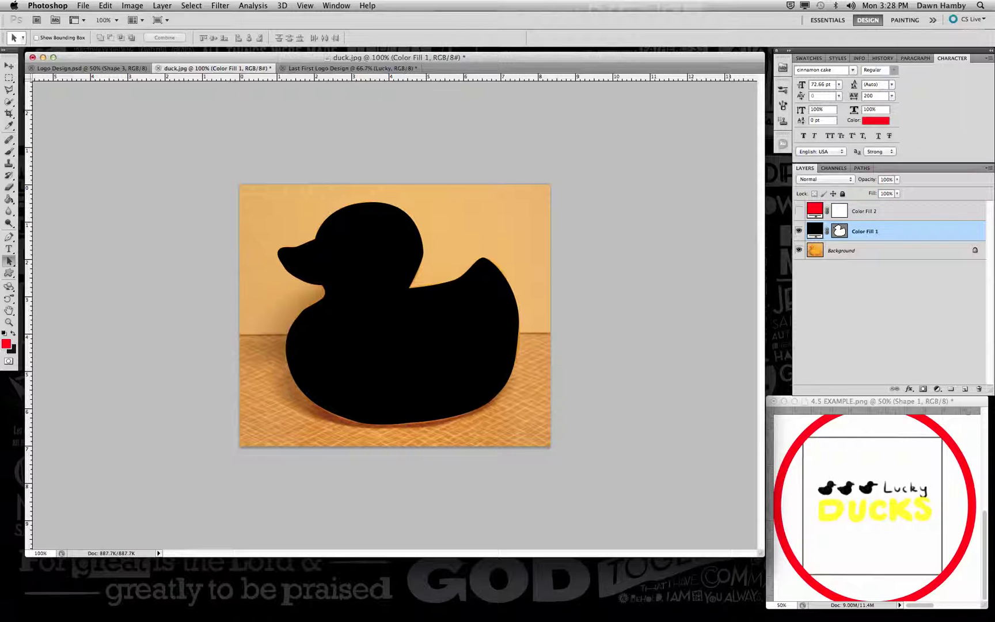
{"action": "left_click", "coordinate": [106, 5]}
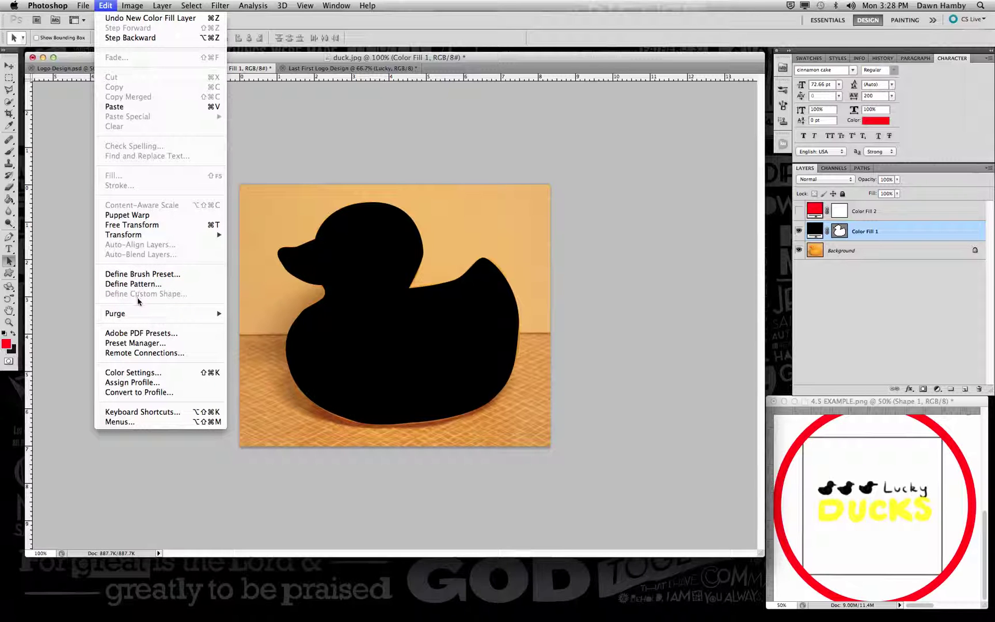
{"action": "left_click", "coordinate": [628, 240]}
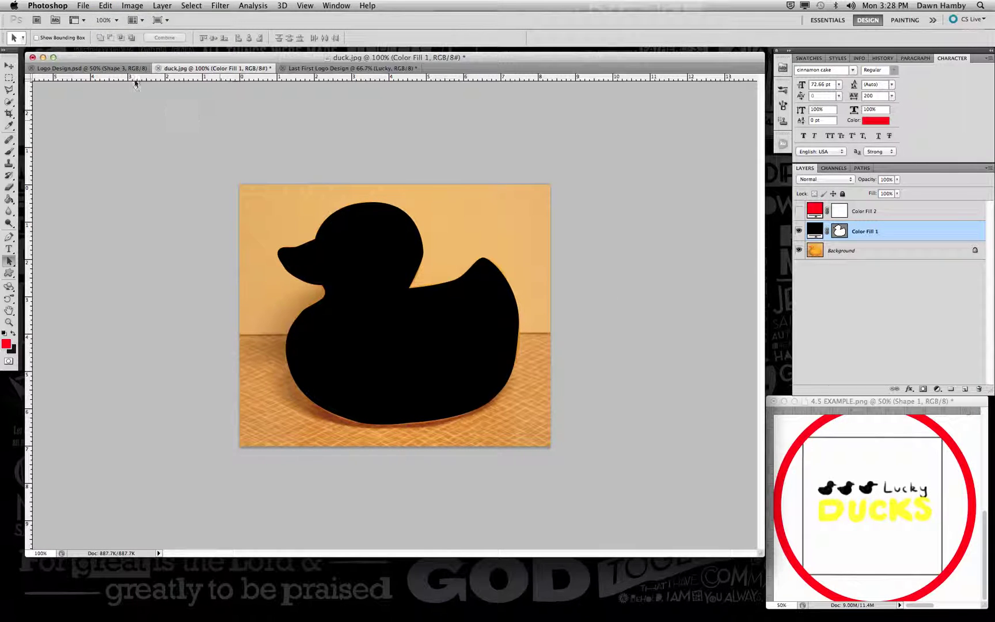
- Switch to the Last First Logo Design document and choose the duck silhouette for the Custom Shape tool
{"action": "left_click", "coordinate": [108, 68]}
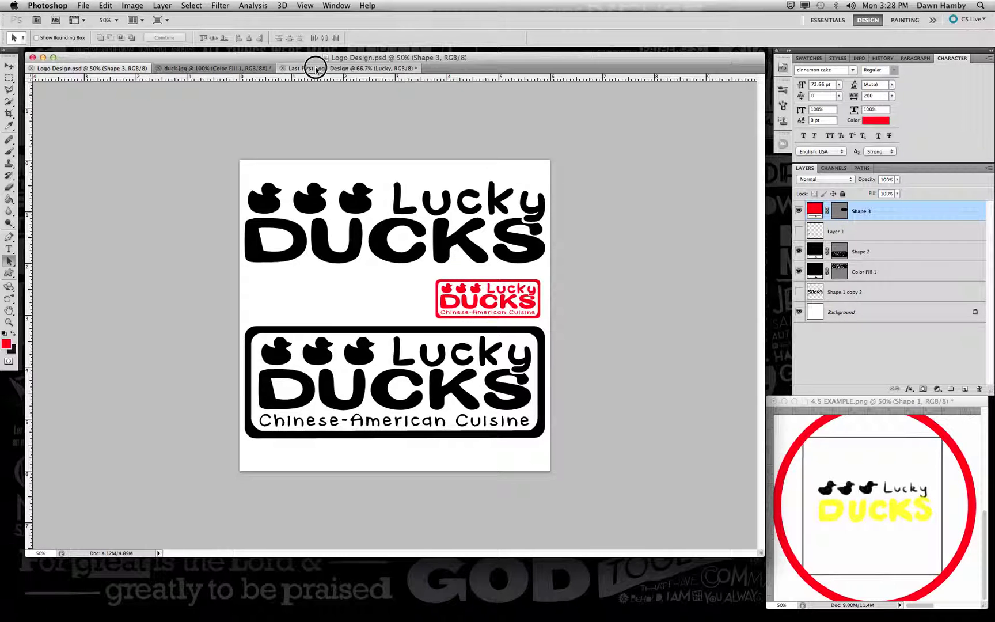
{"action": "left_click", "coordinate": [316, 69]}
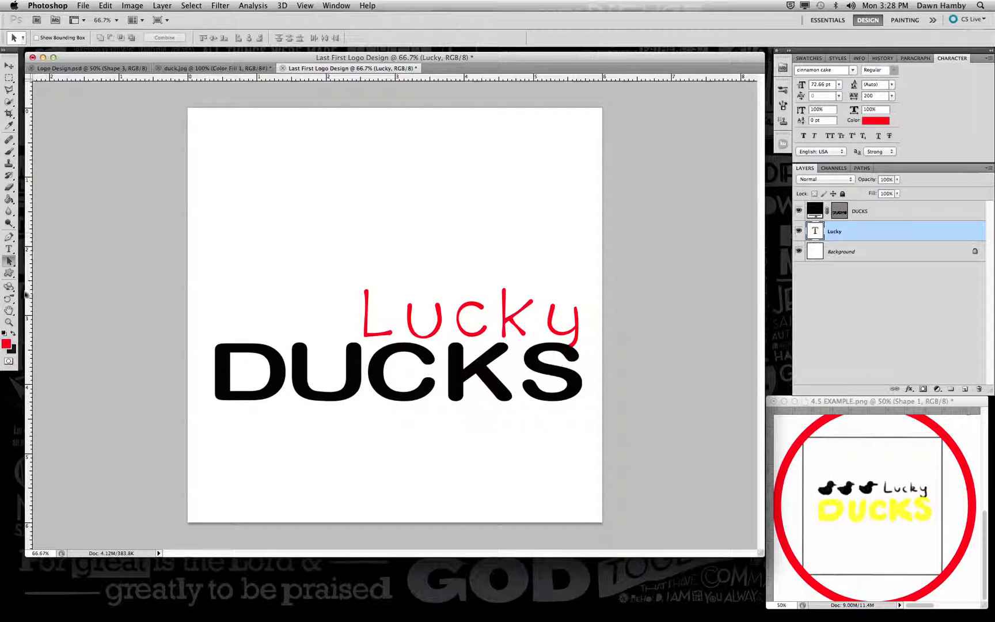
{"action": "left_click", "coordinate": [7, 275]}
{"action": "left_click", "coordinate": [210, 39]}
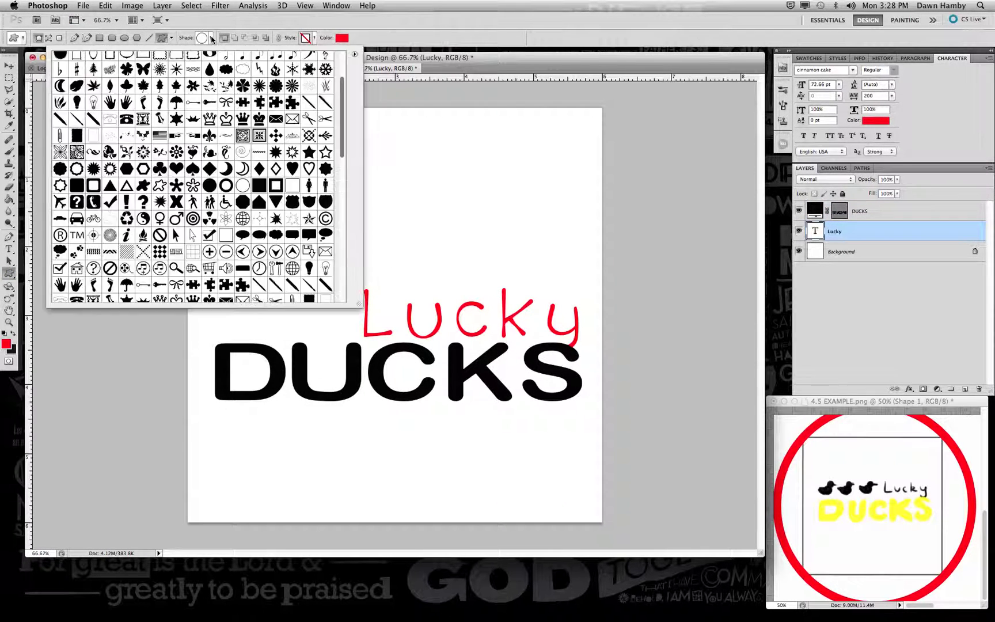
{"action": "left_click_drag", "start_coordinate": [342, 120], "coordinate": [347, 305]}
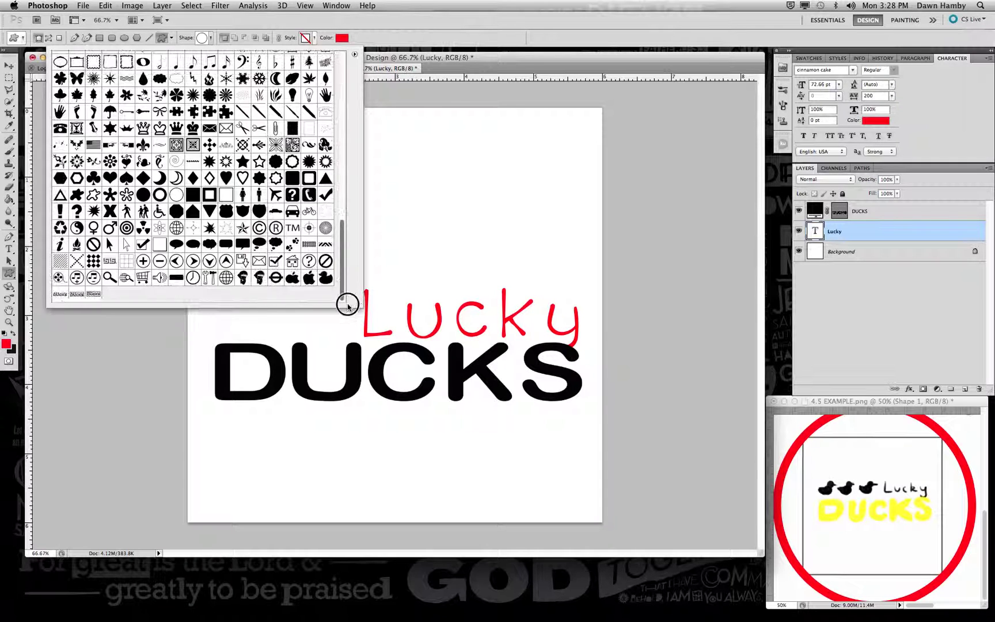
{"action": "left_click", "coordinate": [326, 278]}
{"action": "left_click", "coordinate": [312, 315]}
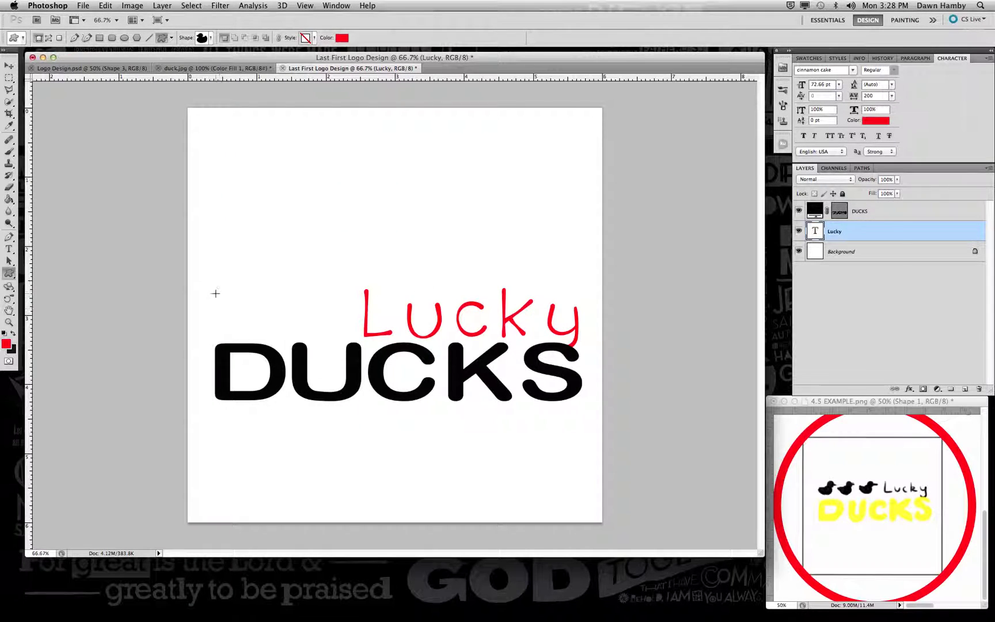
- Draw three red duck shapes in a row above DUCKS, in front of the word Lucky, each slightly smaller than the previous one
{"action": "left_click_drag", "start_coordinate": [216, 292], "coordinate": [279, 339]}
{"action": "left_click_drag", "start_coordinate": [272, 294], "coordinate": [317, 340]}
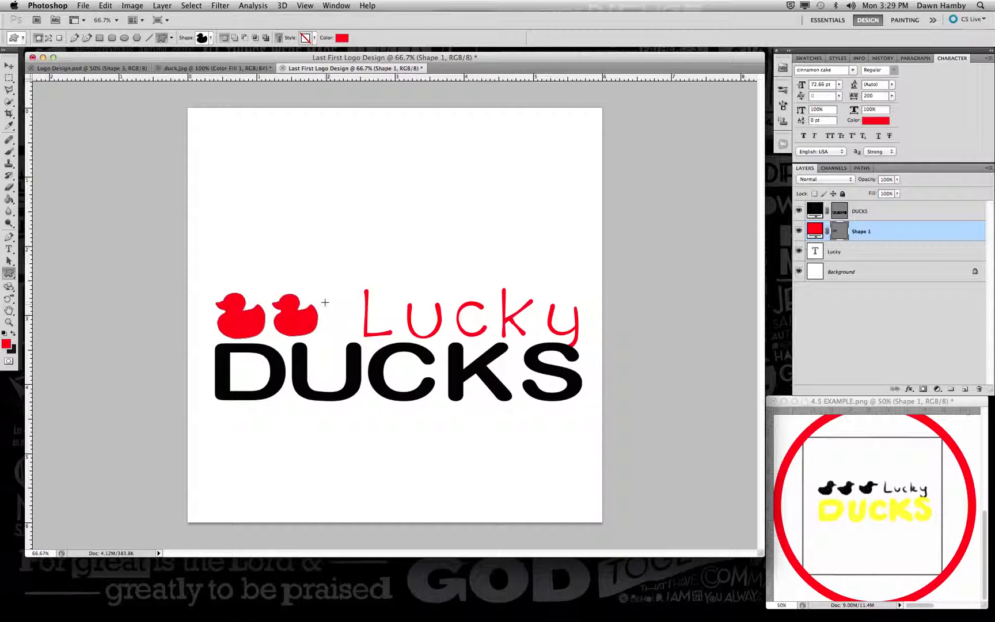
{"action": "left_click_drag", "start_coordinate": [324, 295], "coordinate": [366, 353]}
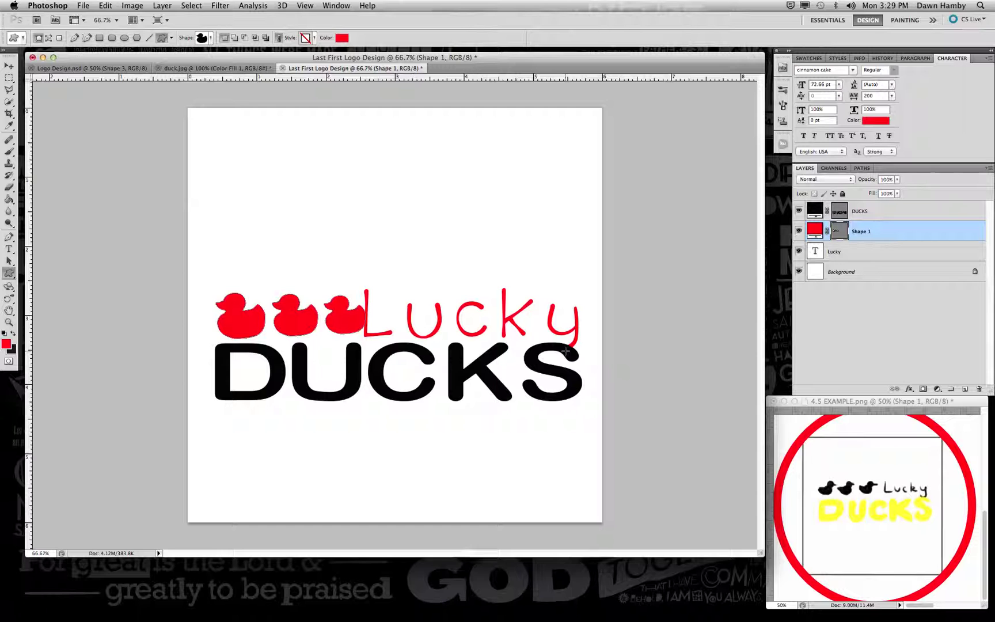
- Examine the finished logo variations and their layers in Logo Design.psd for comparison
{"action": "left_click", "coordinate": [117, 68]}
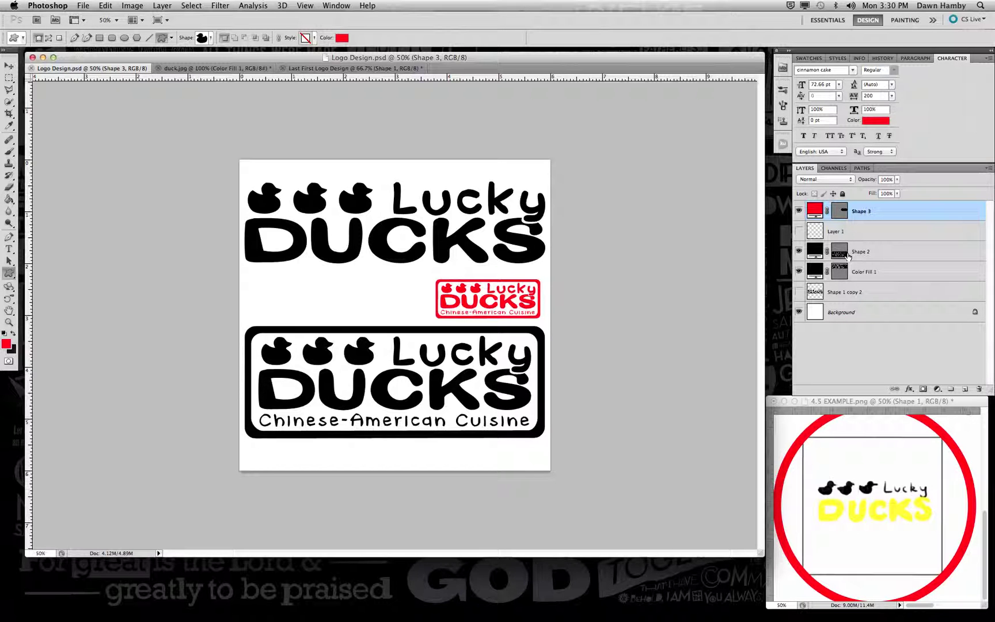
{"action": "left_click", "coordinate": [103, 6]}
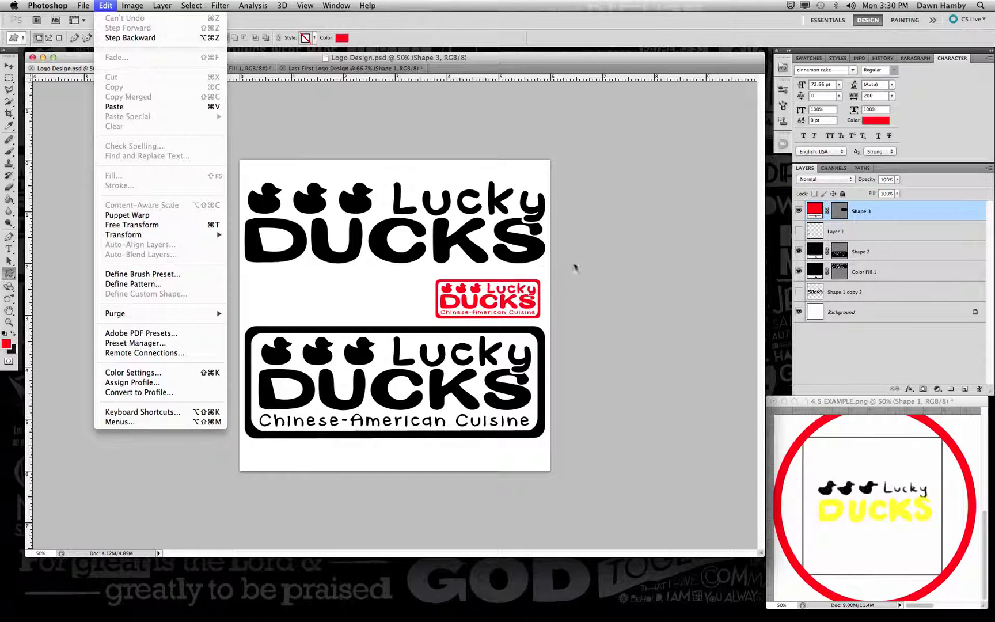
{"action": "left_click", "coordinate": [586, 260]}
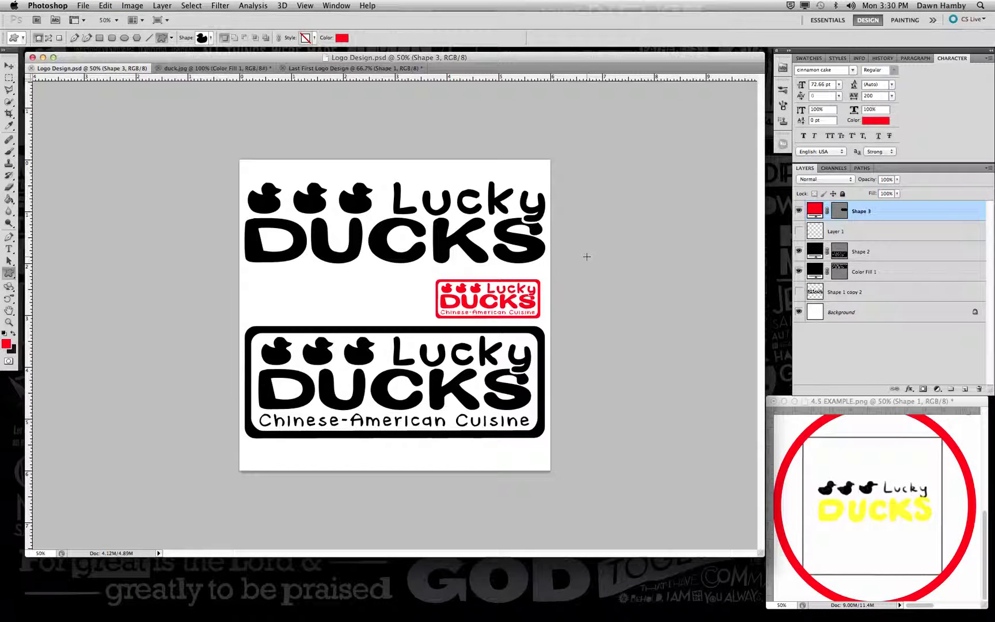